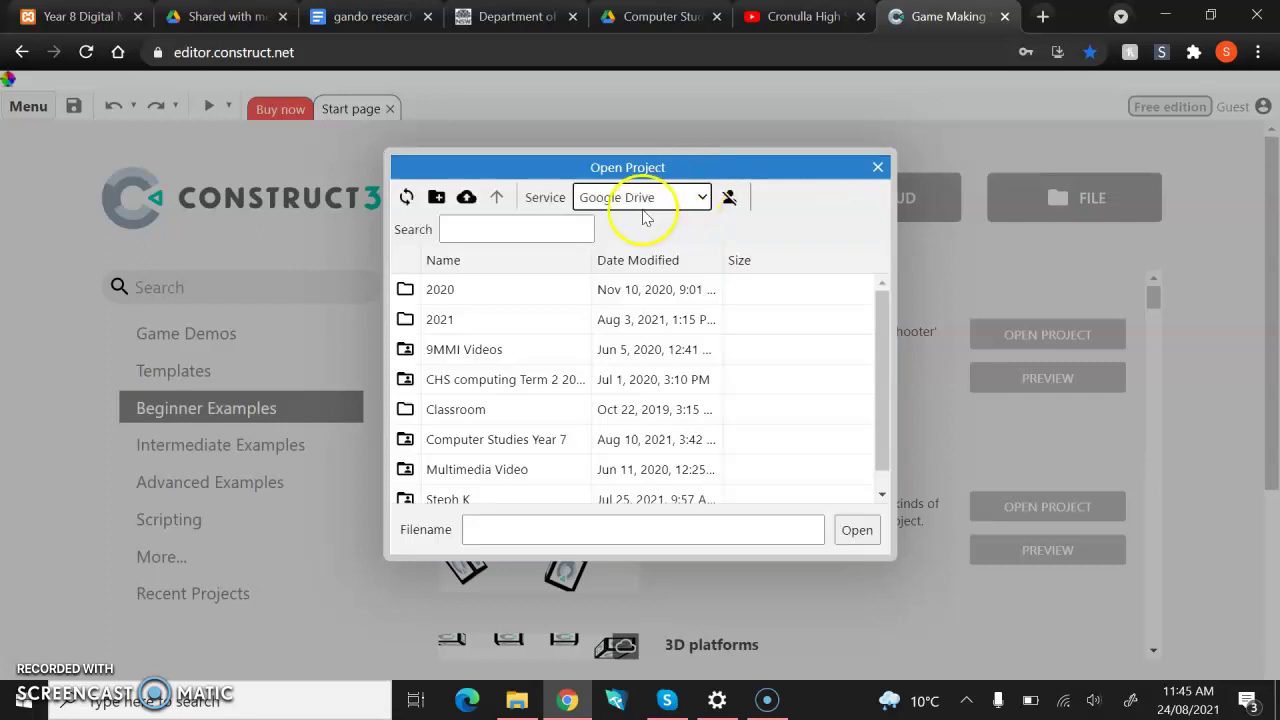
# - Open the project Koch.c3p from the Computer Studies Year 7 folder in Google Drive
pyautogui.doubleClick(530, 439)
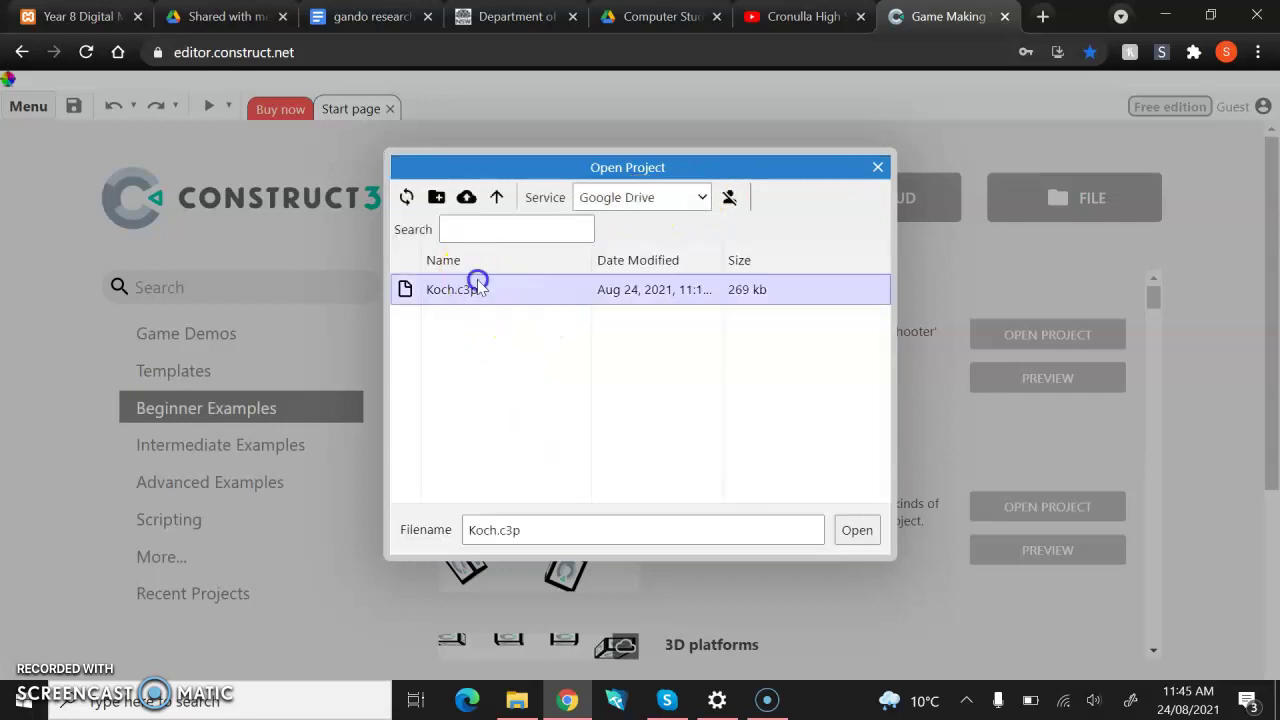
pyautogui.doubleClick(477, 285)
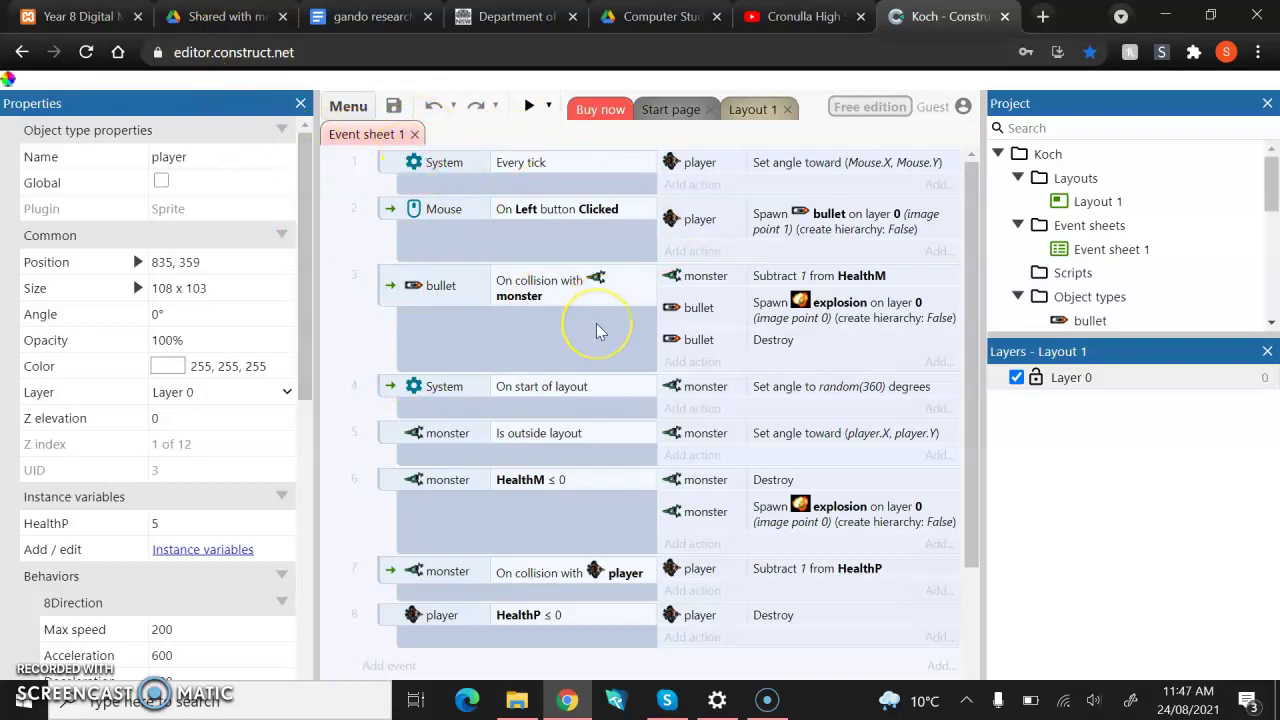
# - Add a global number variable named Score with initial value 0 to Event sheet 1
pyautogui.scroll(-2, 596, 330)
pyautogui.scroll(2, 596, 330)
pyautogui.scroll(-2, 596, 330)
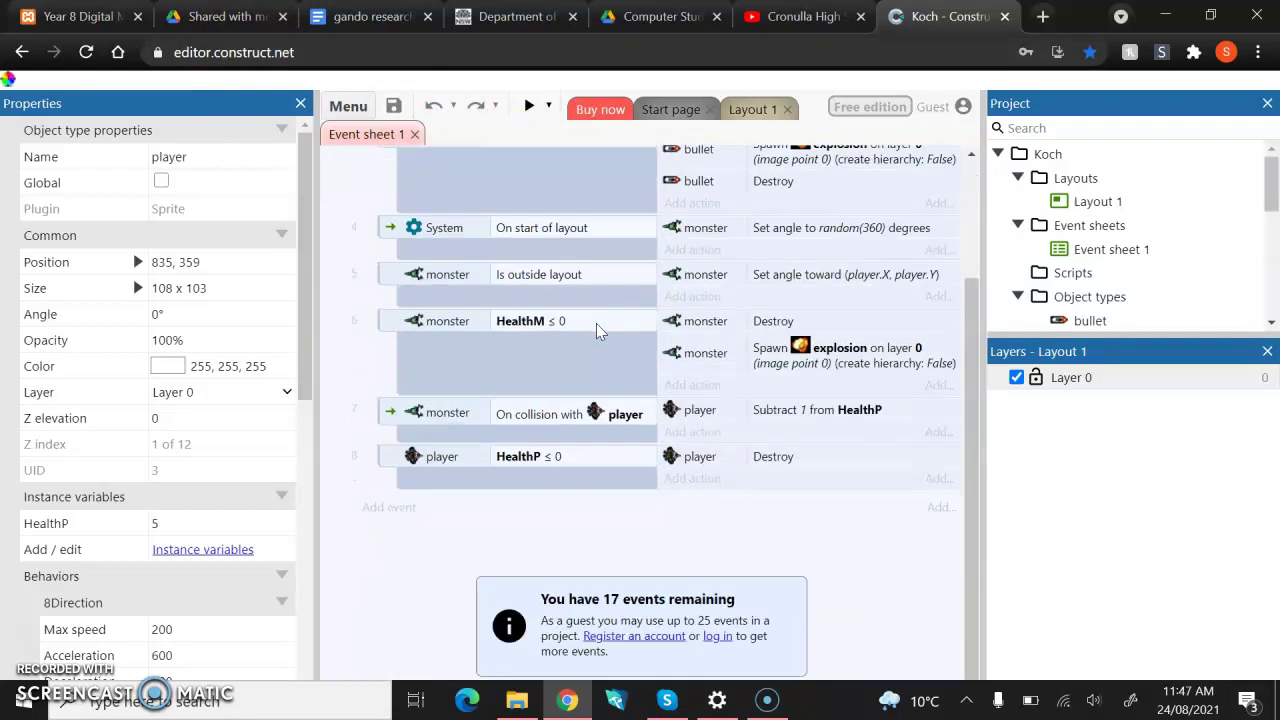
pyautogui.rightClick(407, 585)
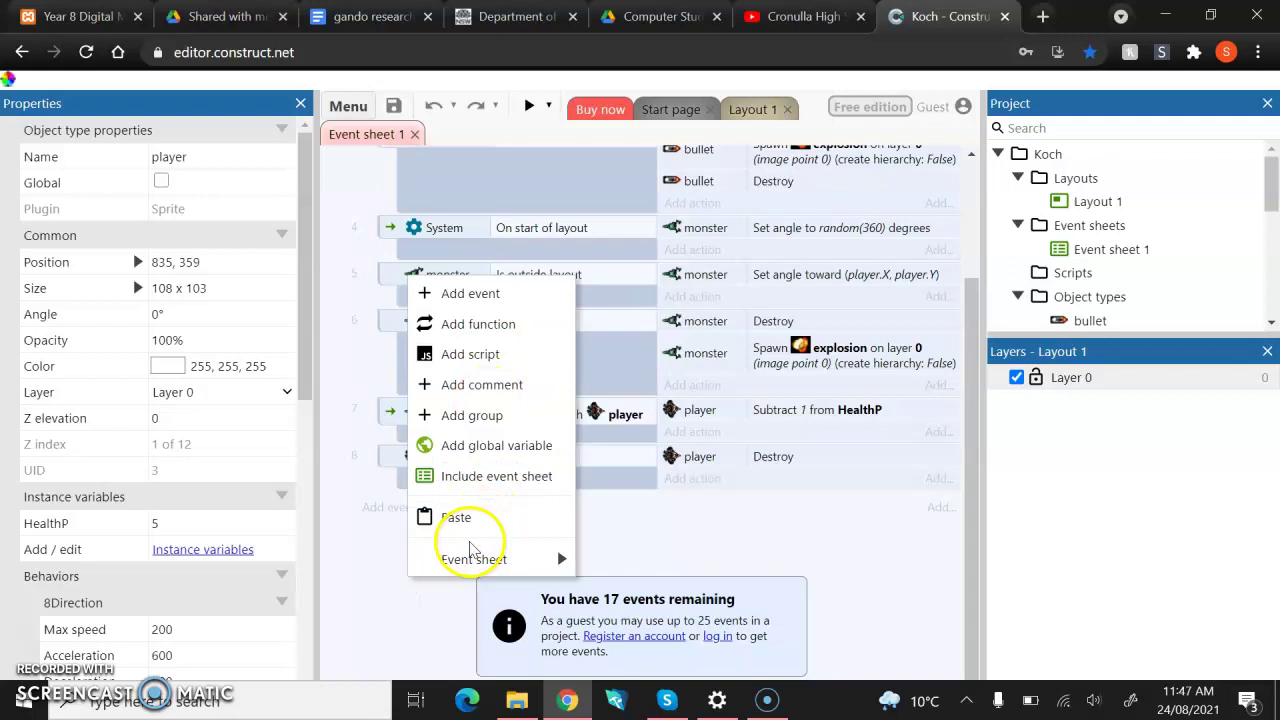
pyautogui.click(478, 455)
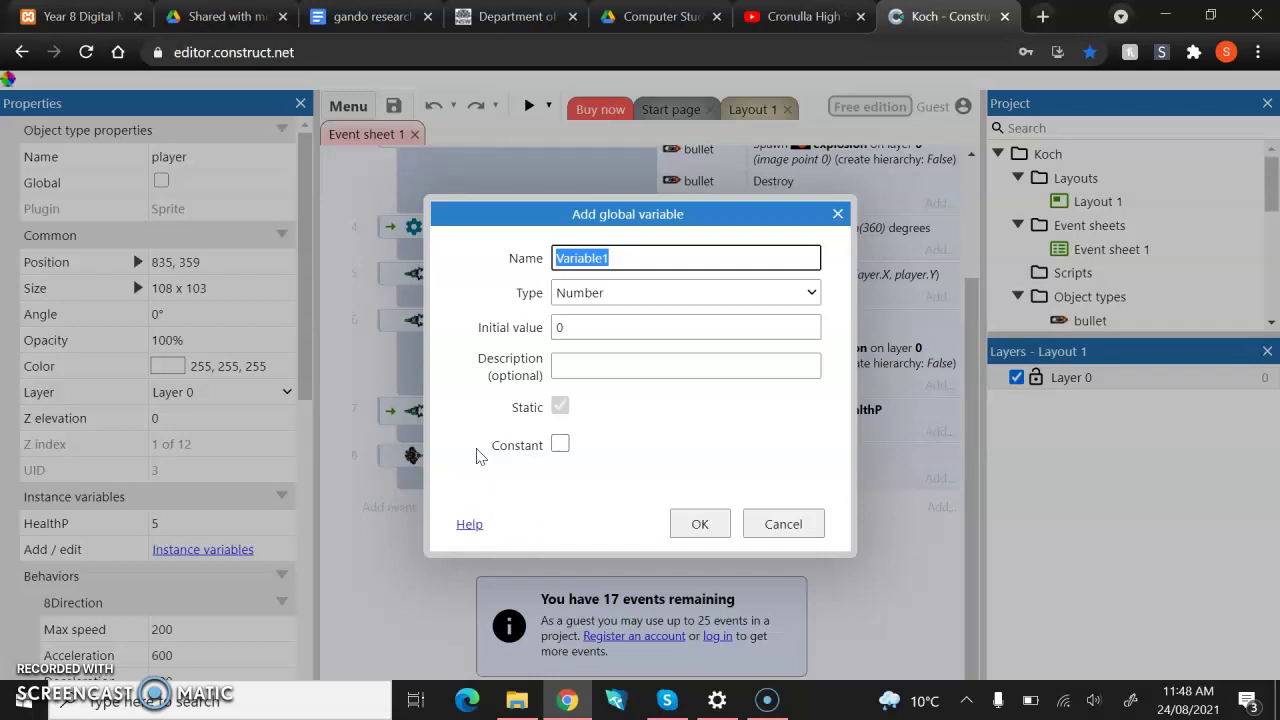
pyautogui.write('Score')
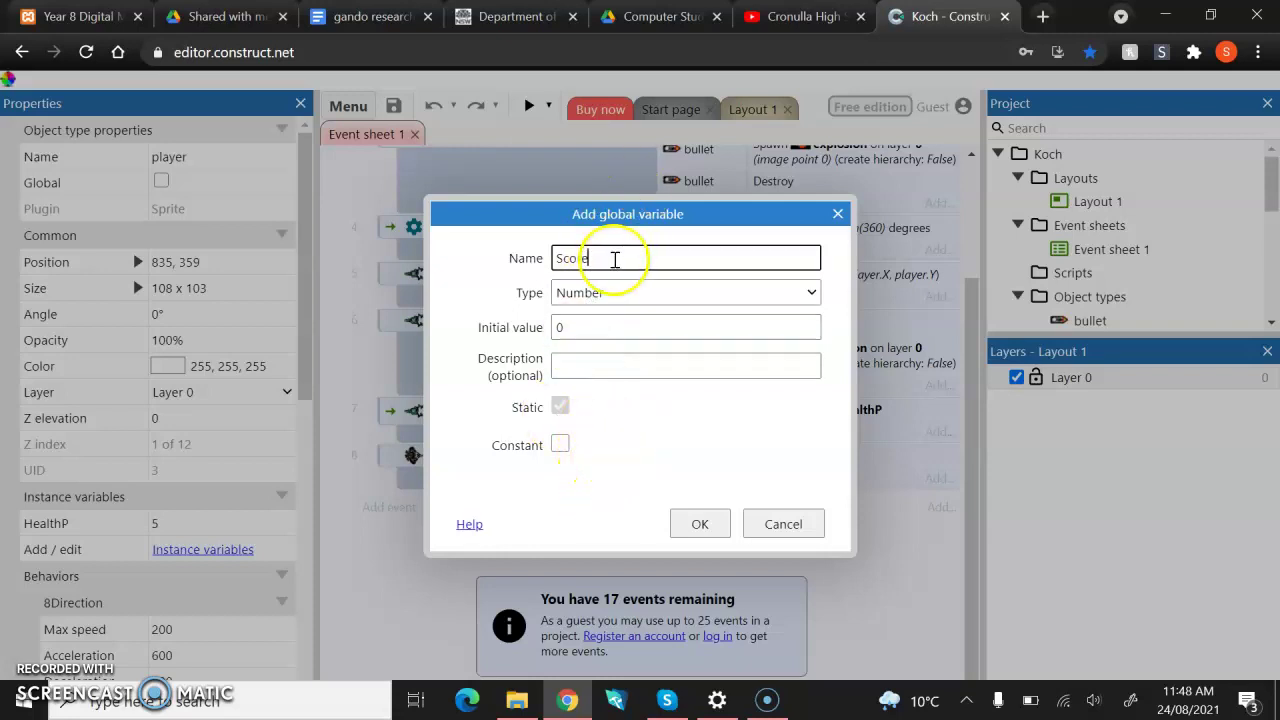
pyautogui.click(700, 524)
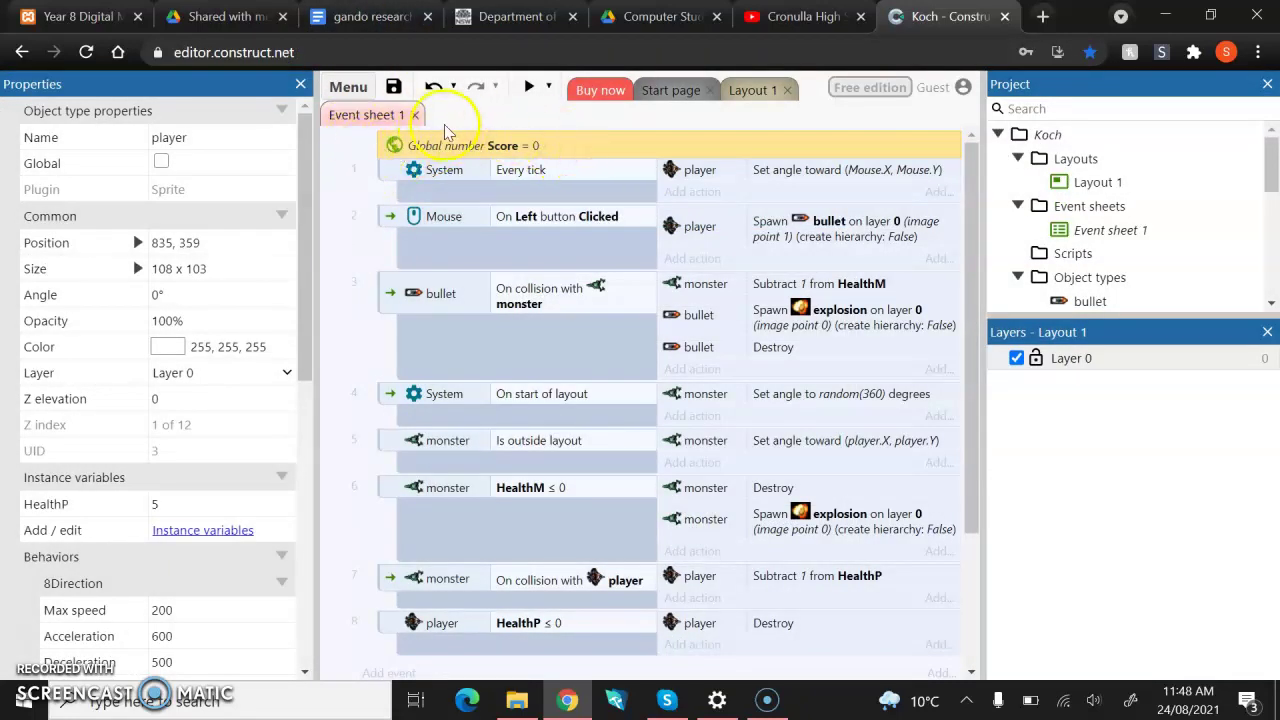
pyautogui.click(343, 174)
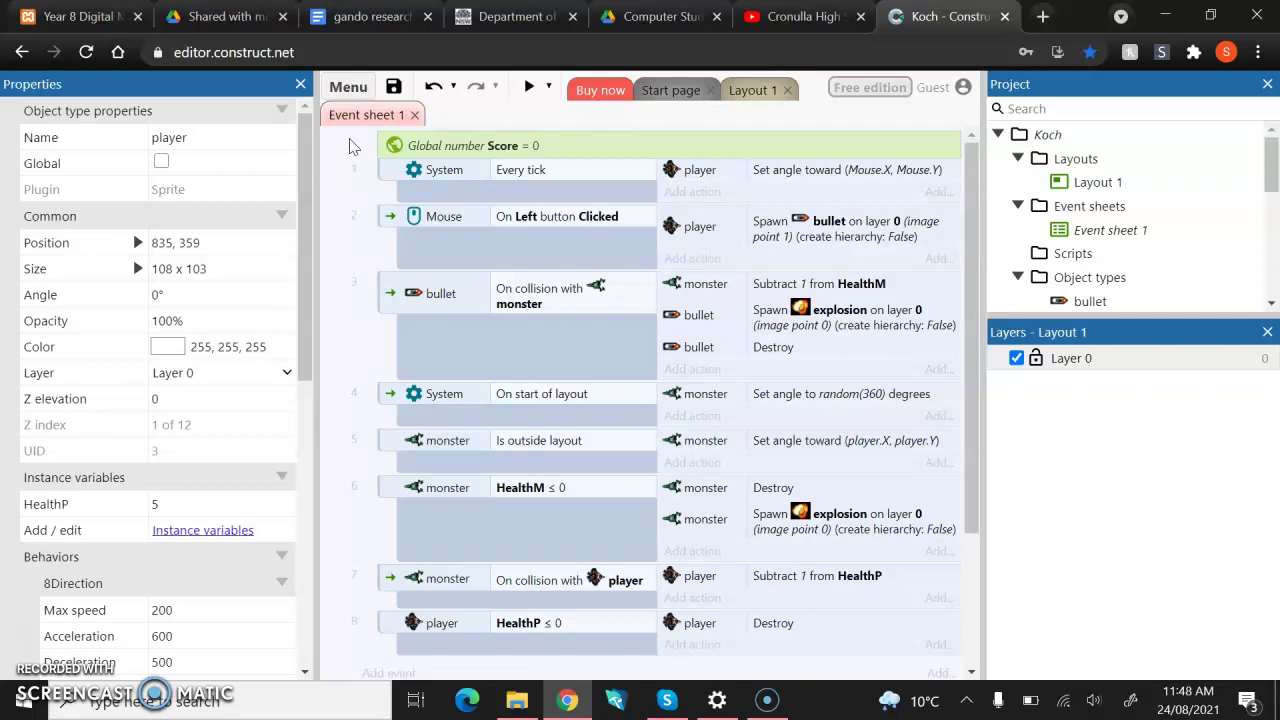
# - Add a System action to the monster HealthM ≤ 0 event that adds 1 to Score
pyautogui.scroll(-3, 350, 147)
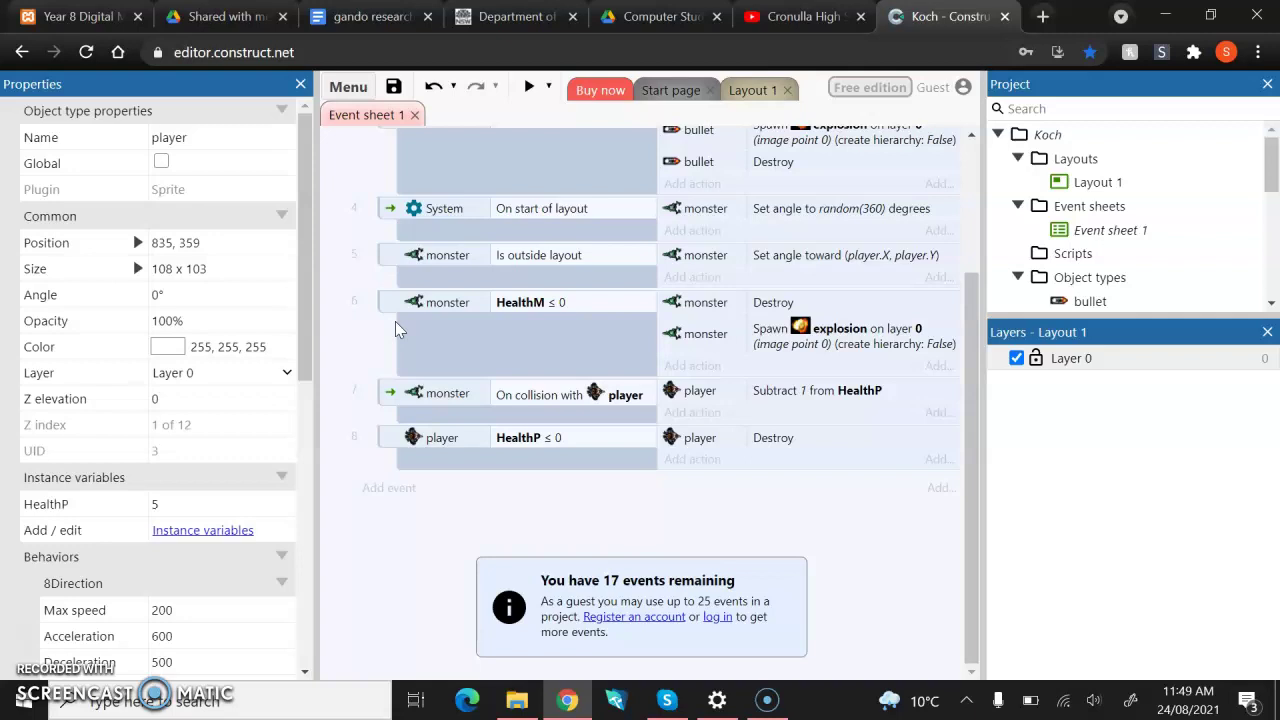
pyautogui.click(563, 437)
pyautogui.scroll(3, 543, 400)
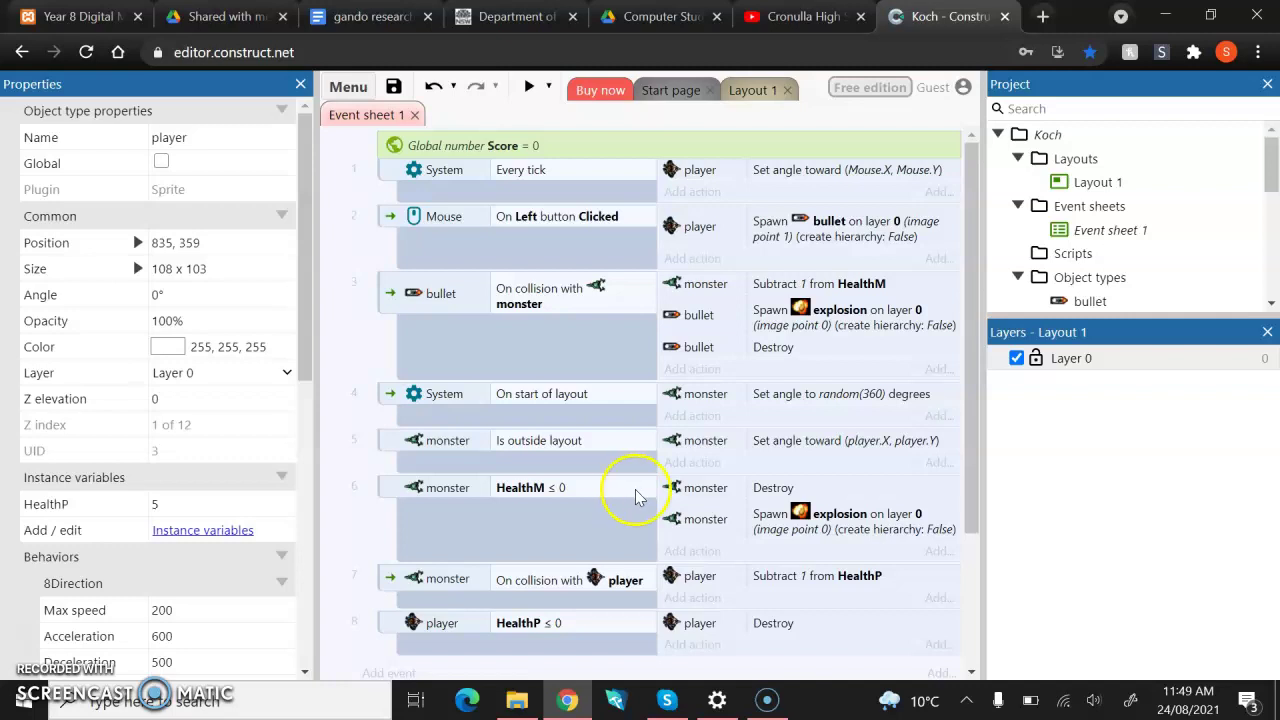
pyautogui.click(697, 553)
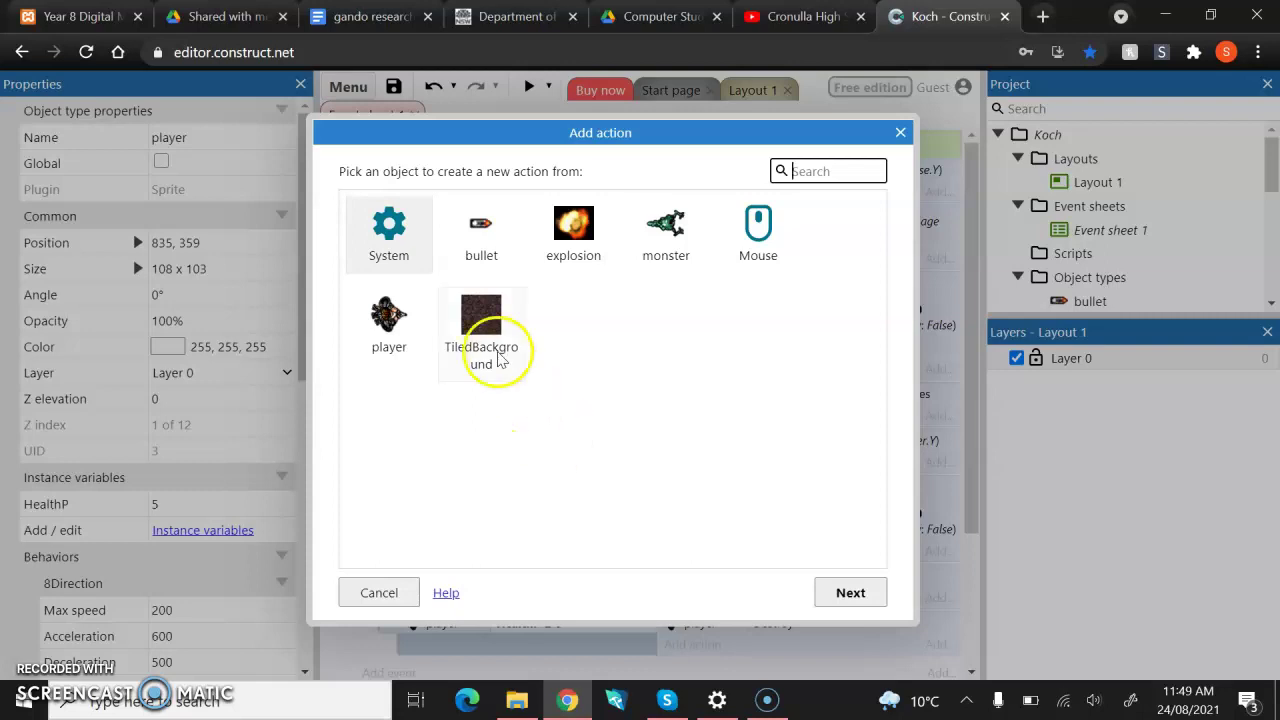
pyautogui.doubleClick(392, 245)
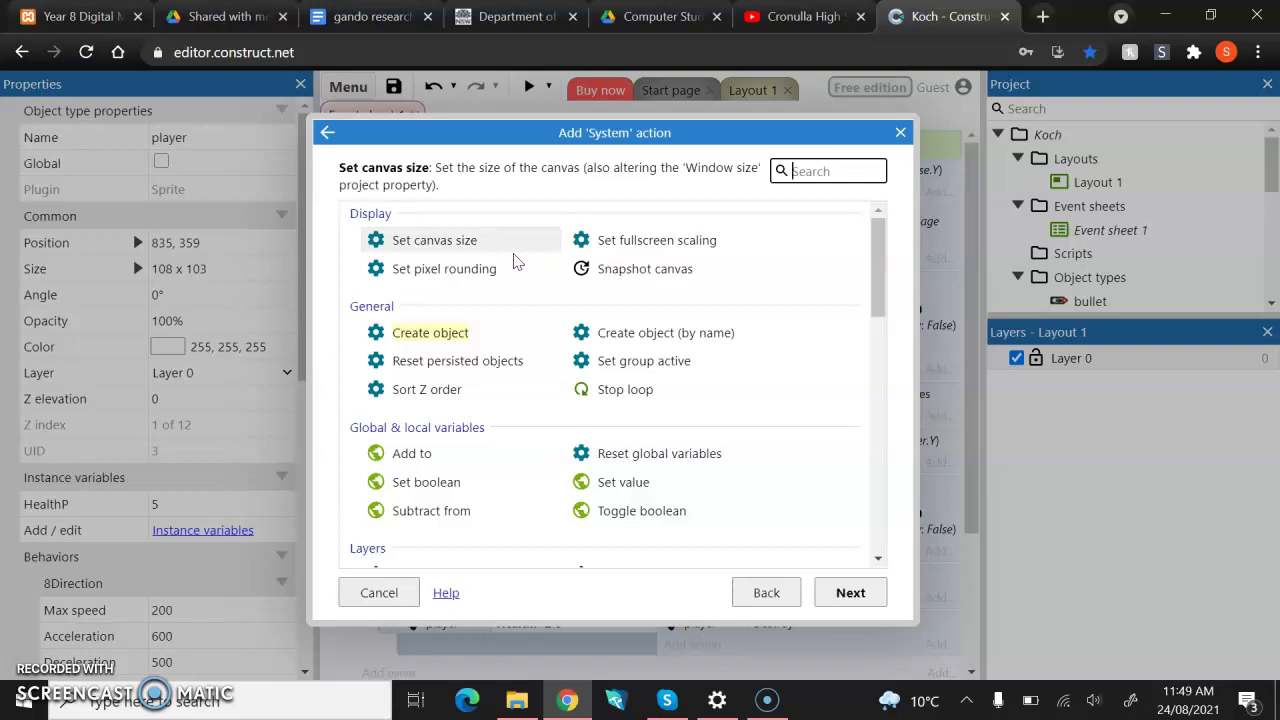
pyautogui.doubleClick(420, 455)
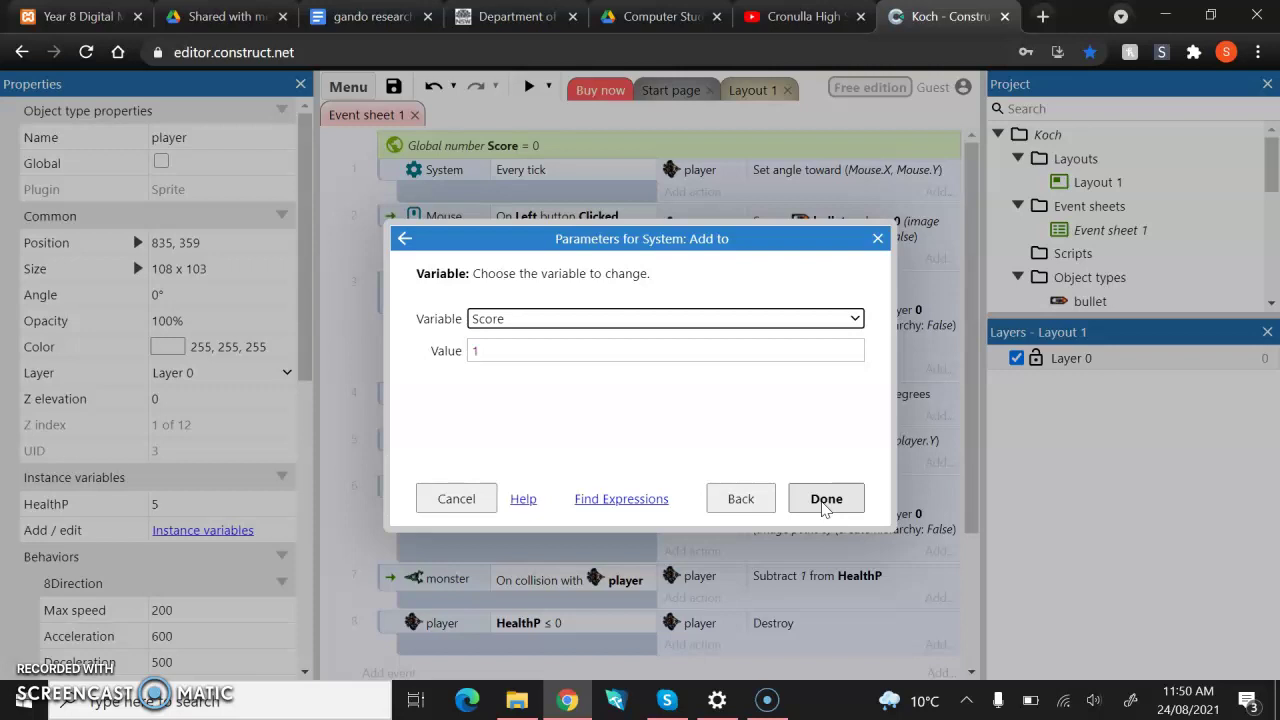
pyautogui.click(826, 499)
pyautogui.scroll(-1, 714, 525)
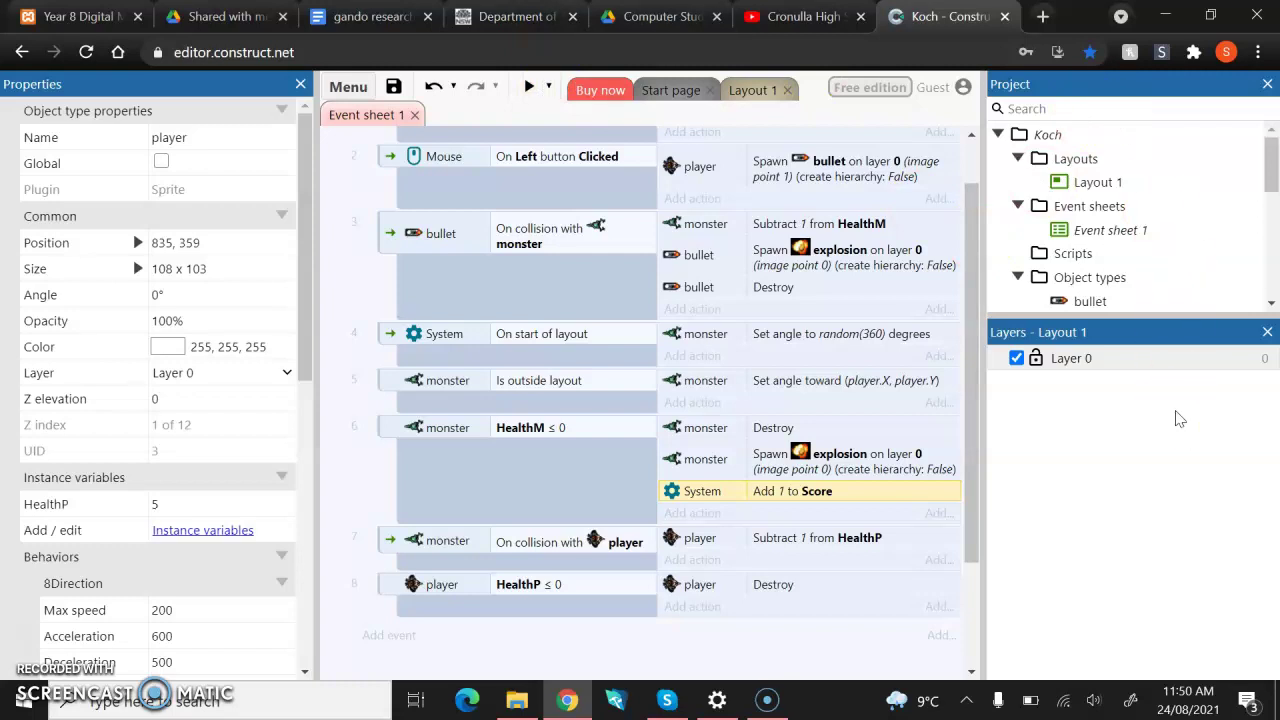
# - Add a layer above Layer 0 in Layout 1, name it HUD and select it
pyautogui.rightClick(1063, 430)
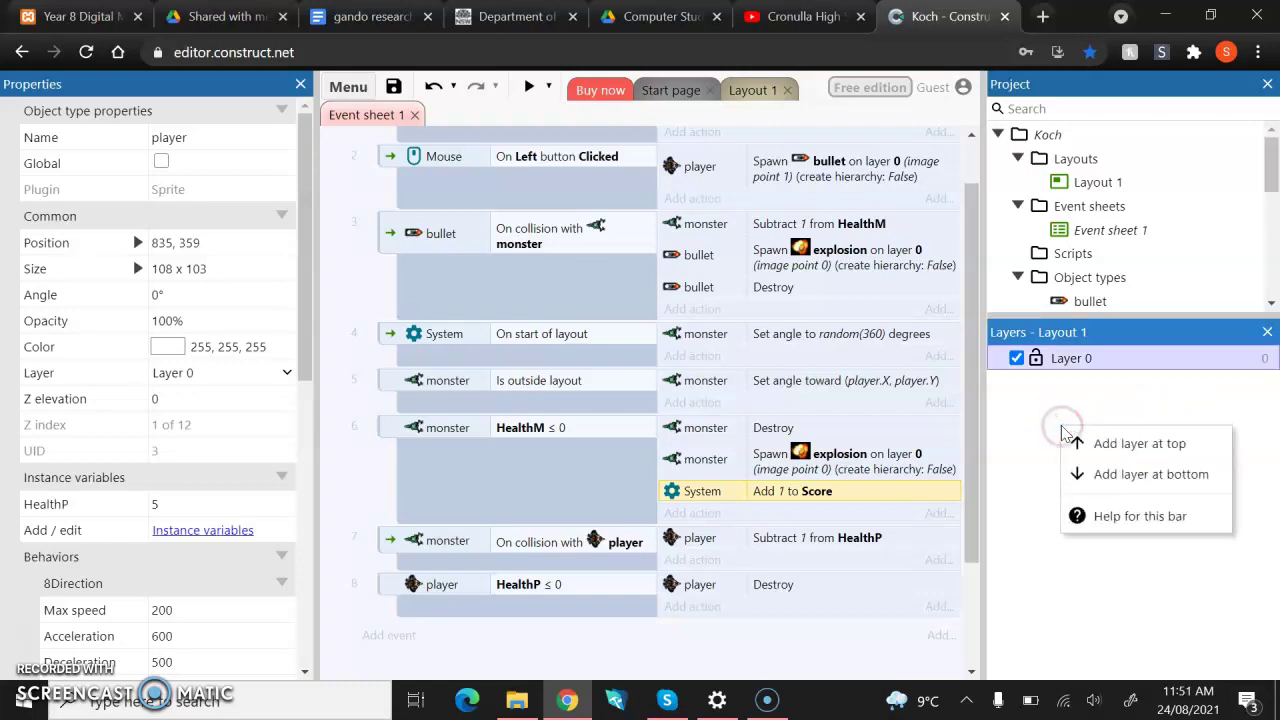
pyautogui.click(1121, 452)
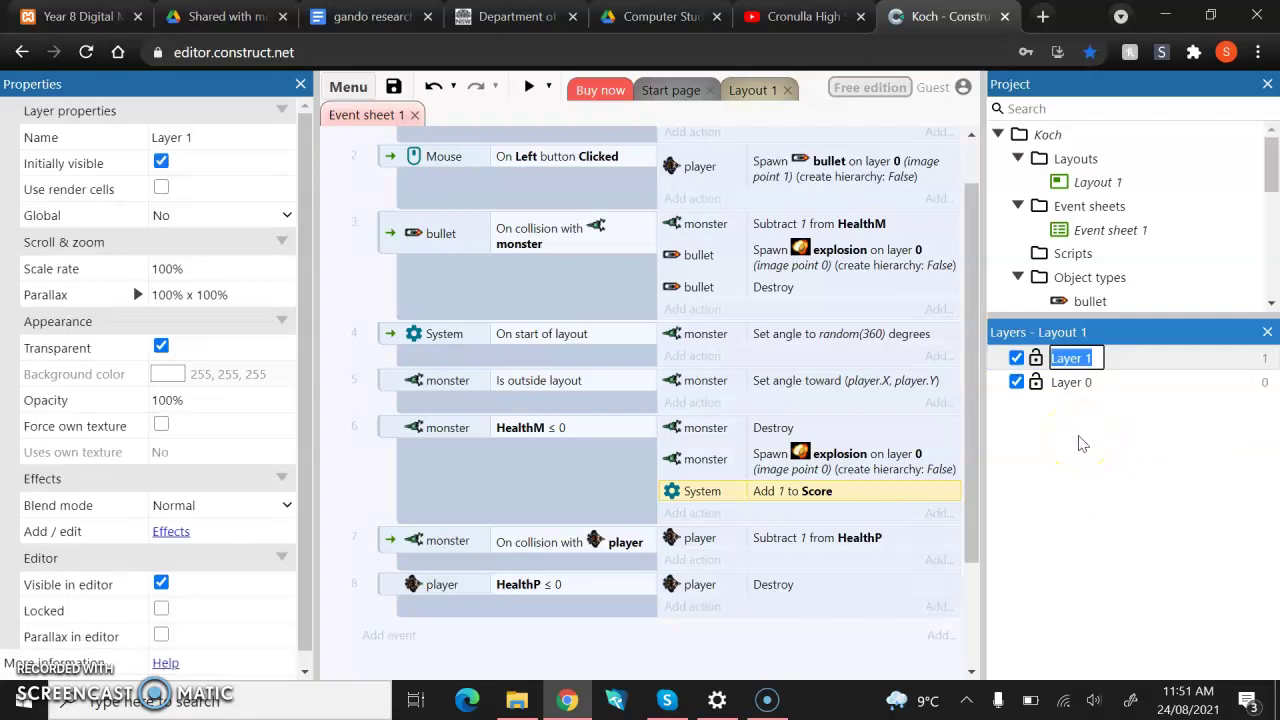
pyautogui.write('HUD')
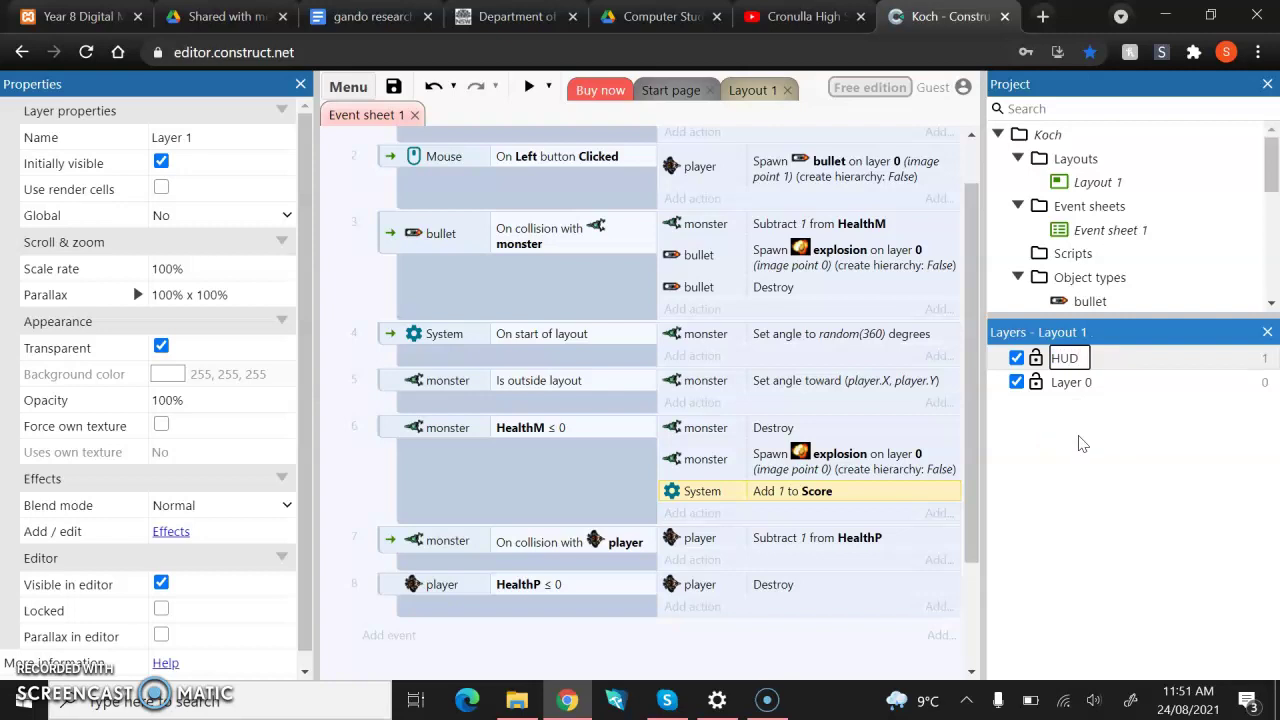
pyautogui.click(1190, 505)
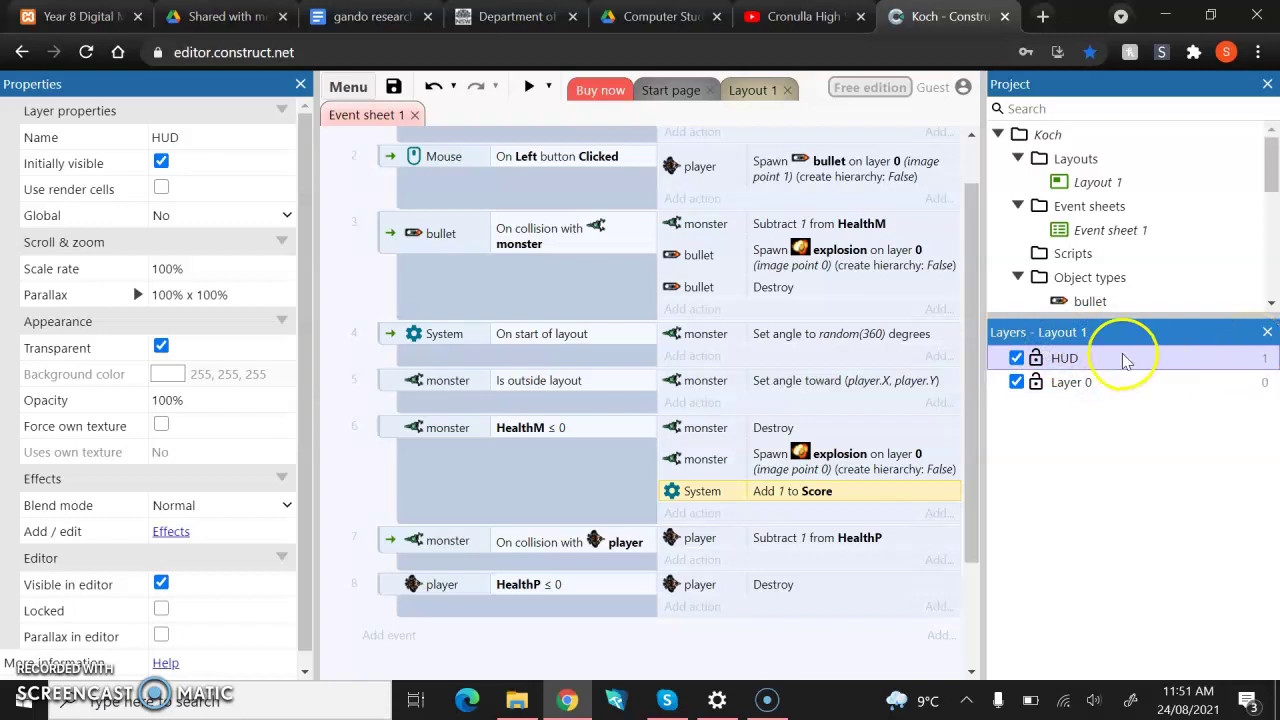
pyautogui.click(1062, 390)
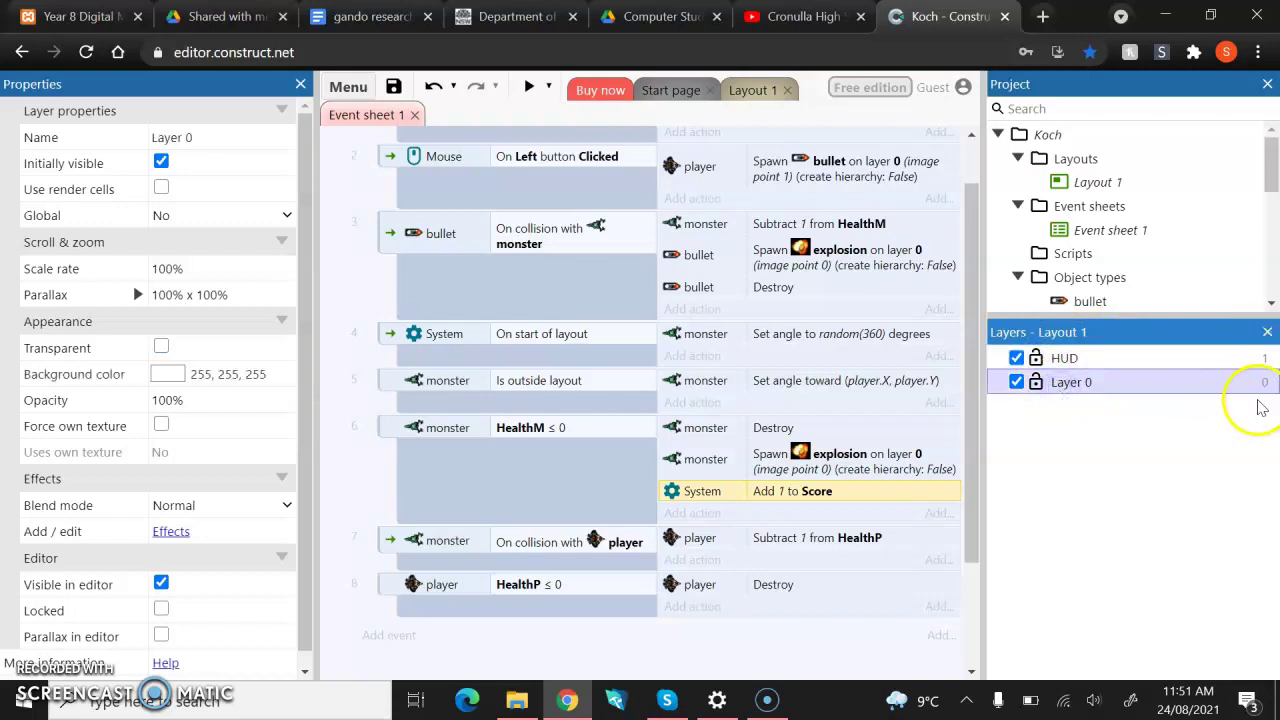
pyautogui.click(1240, 362)
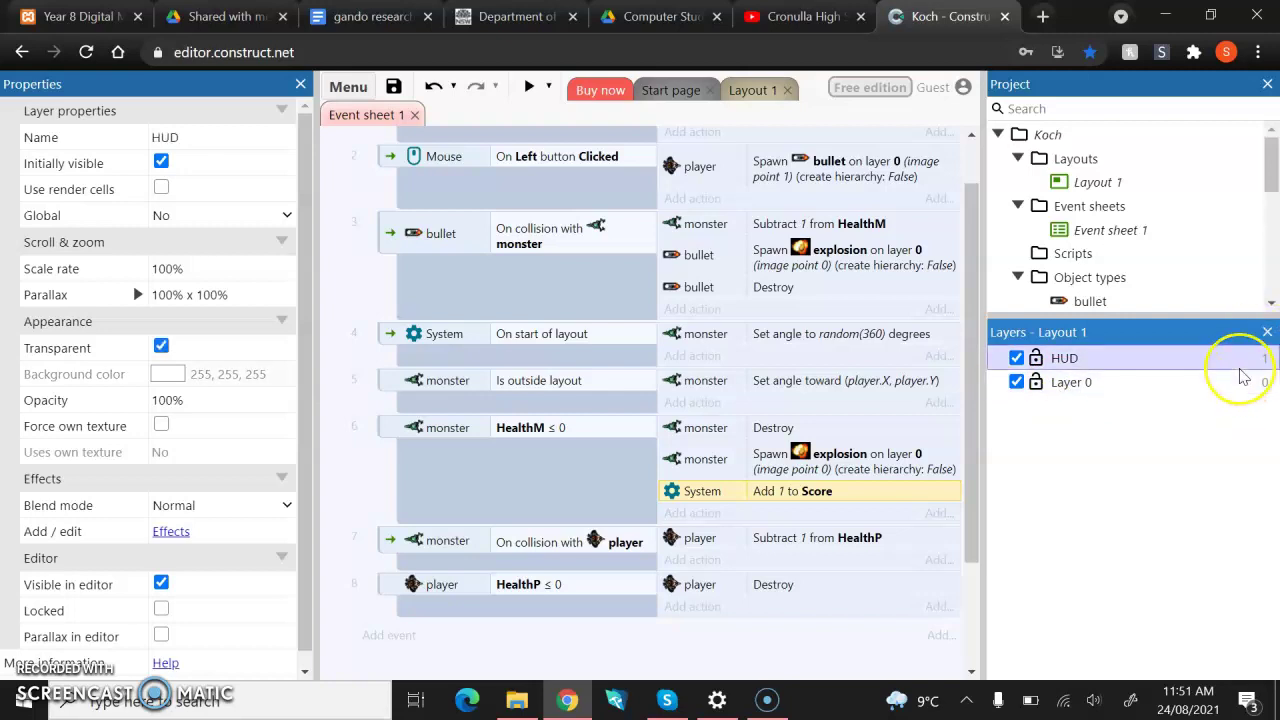
pyautogui.click(1226, 356)
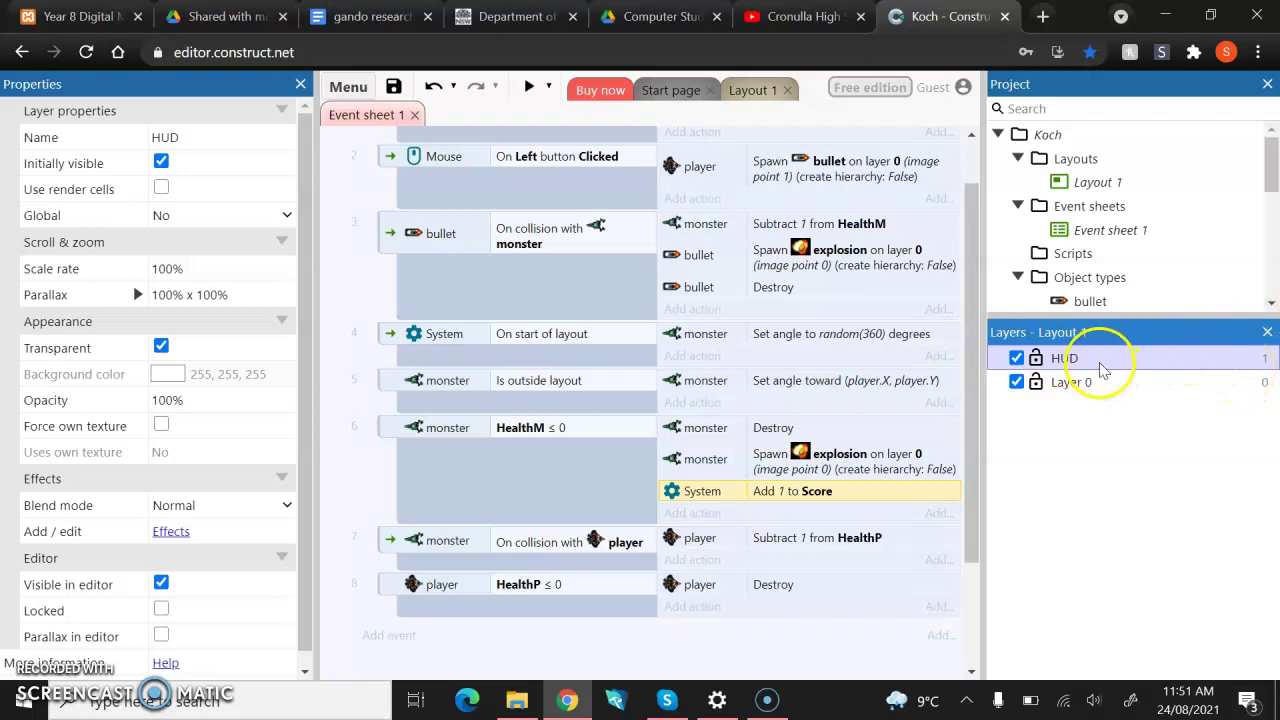
# - Show Layout 1 and set the HUD layer's parallax to 0% x 0%
pyautogui.click(737, 89)
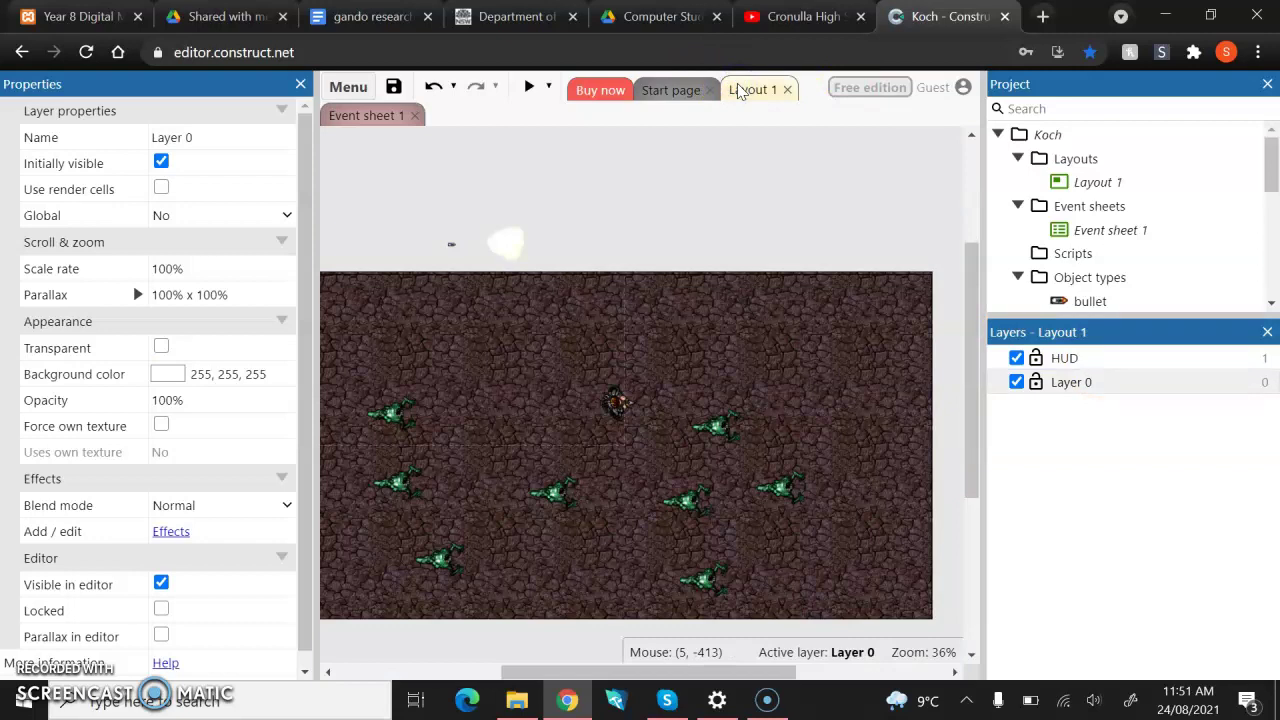
pyautogui.click(1100, 358)
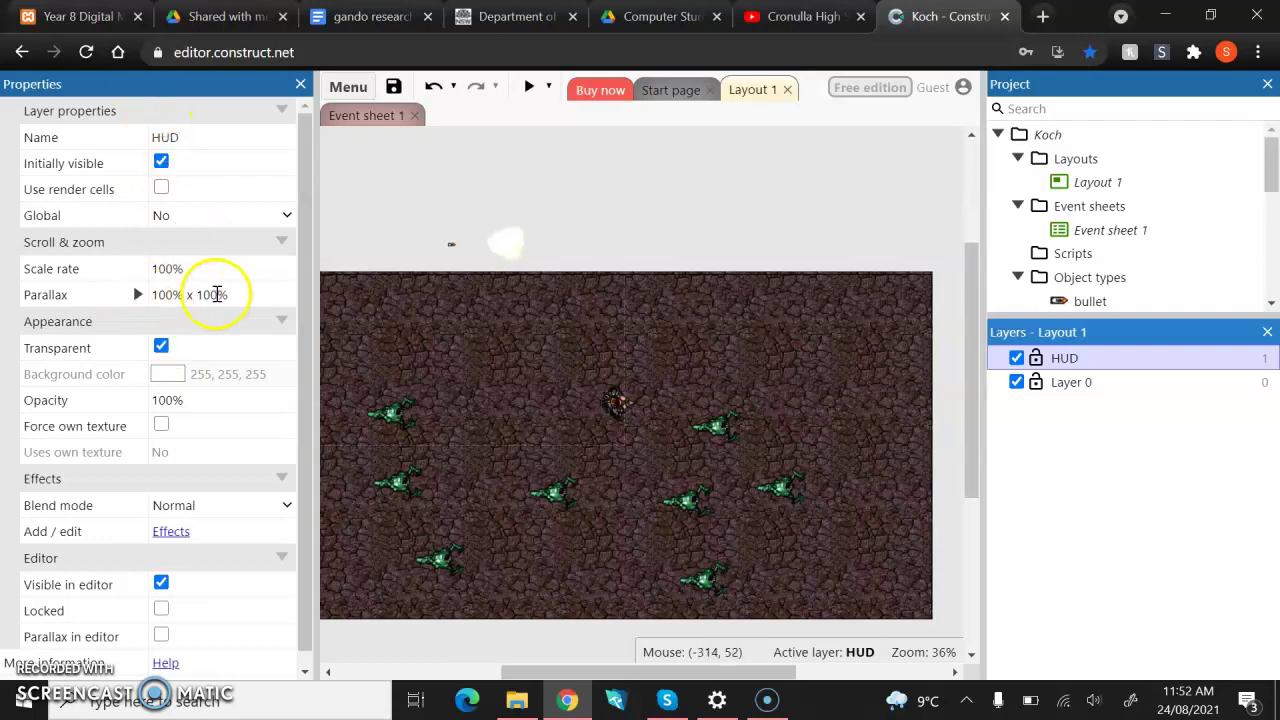
pyautogui.click(254, 294)
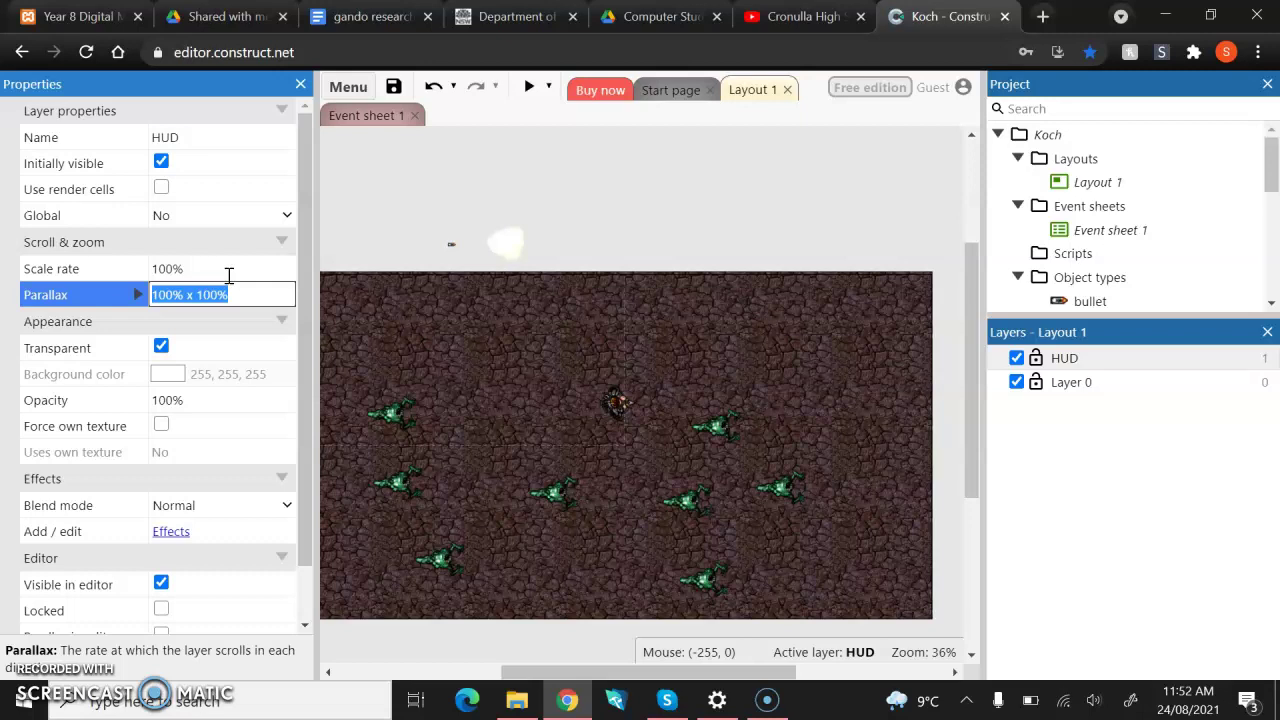
pyautogui.write('0')
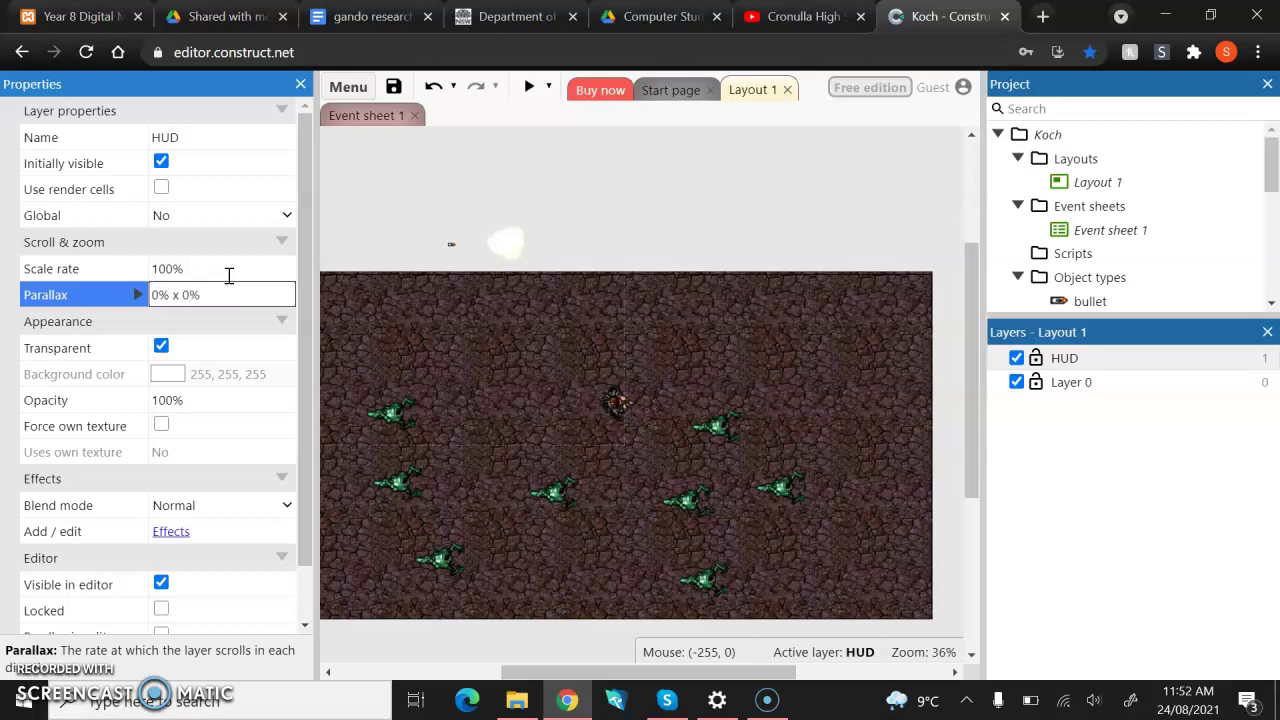
pyautogui.press('Return')
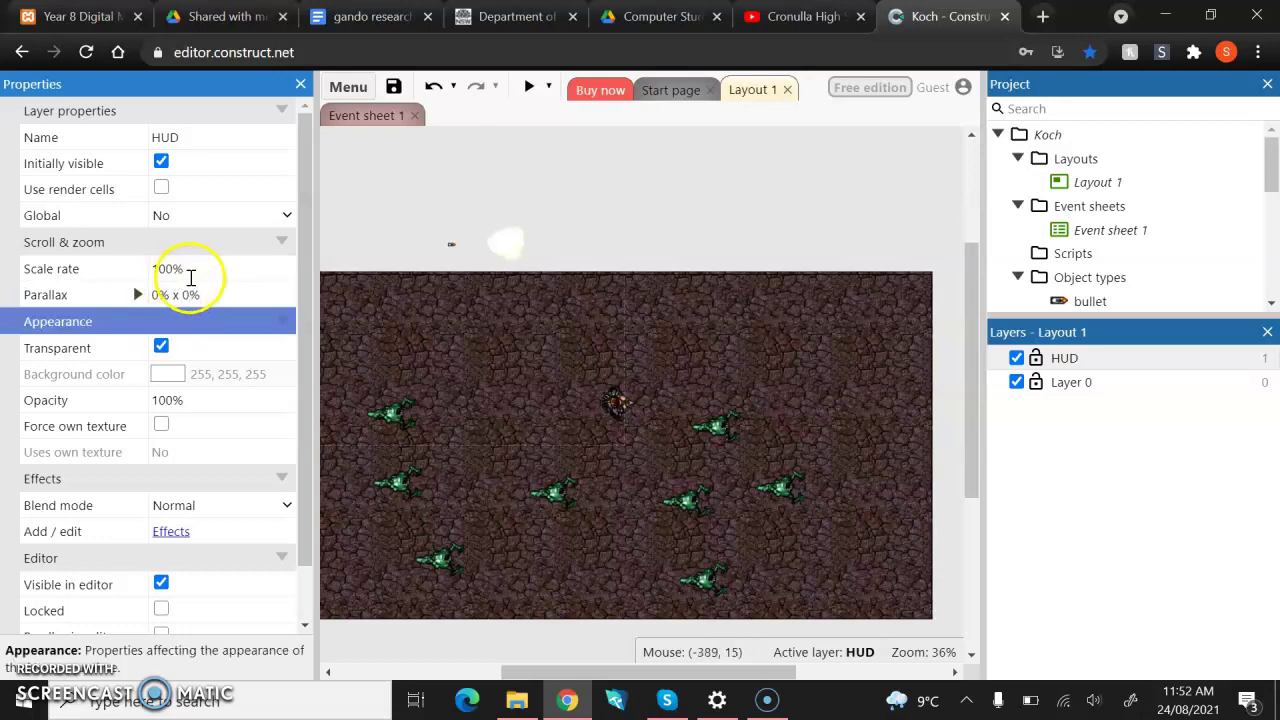
pyautogui.click(192, 295)
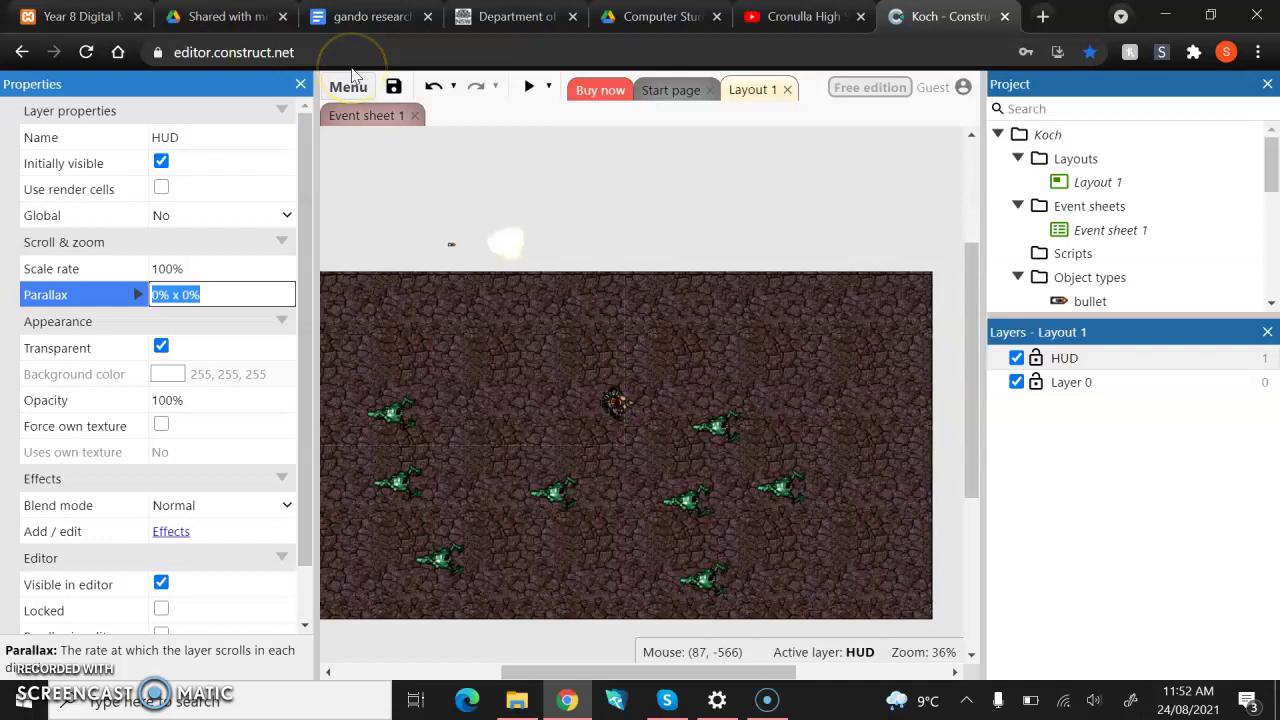
pyautogui.click(463, 204)
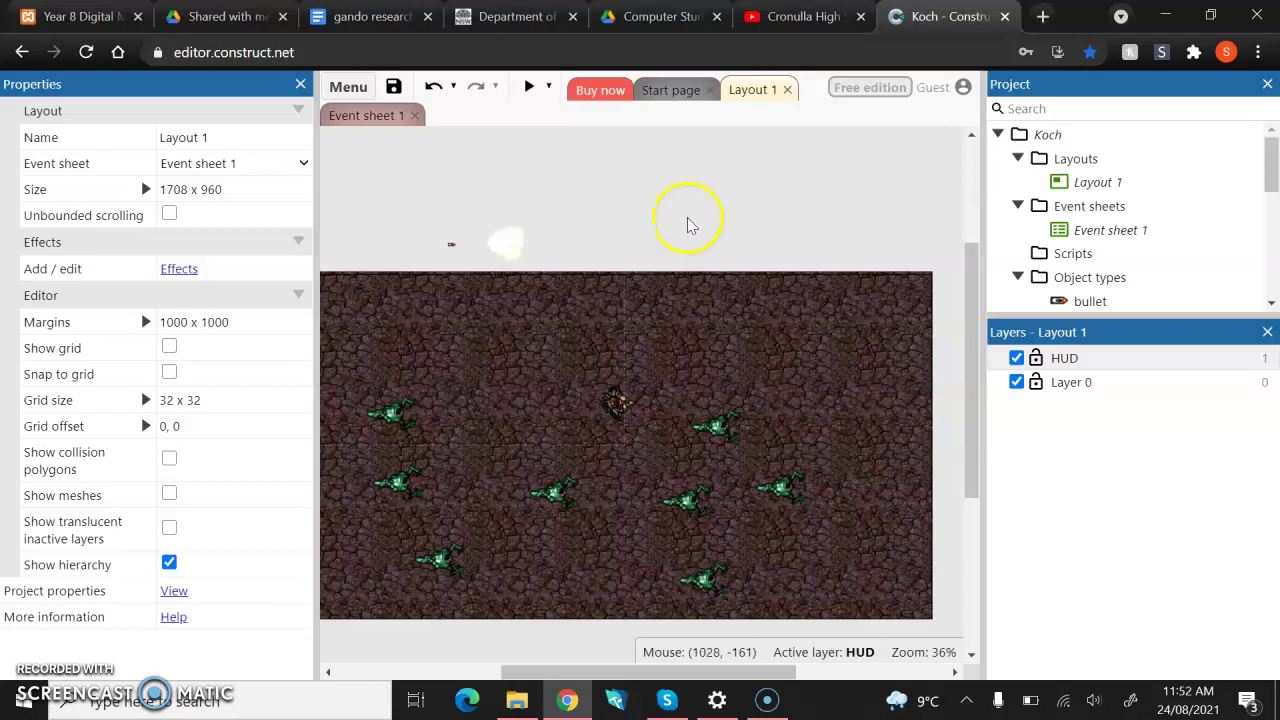
pyautogui.click(651, 299)
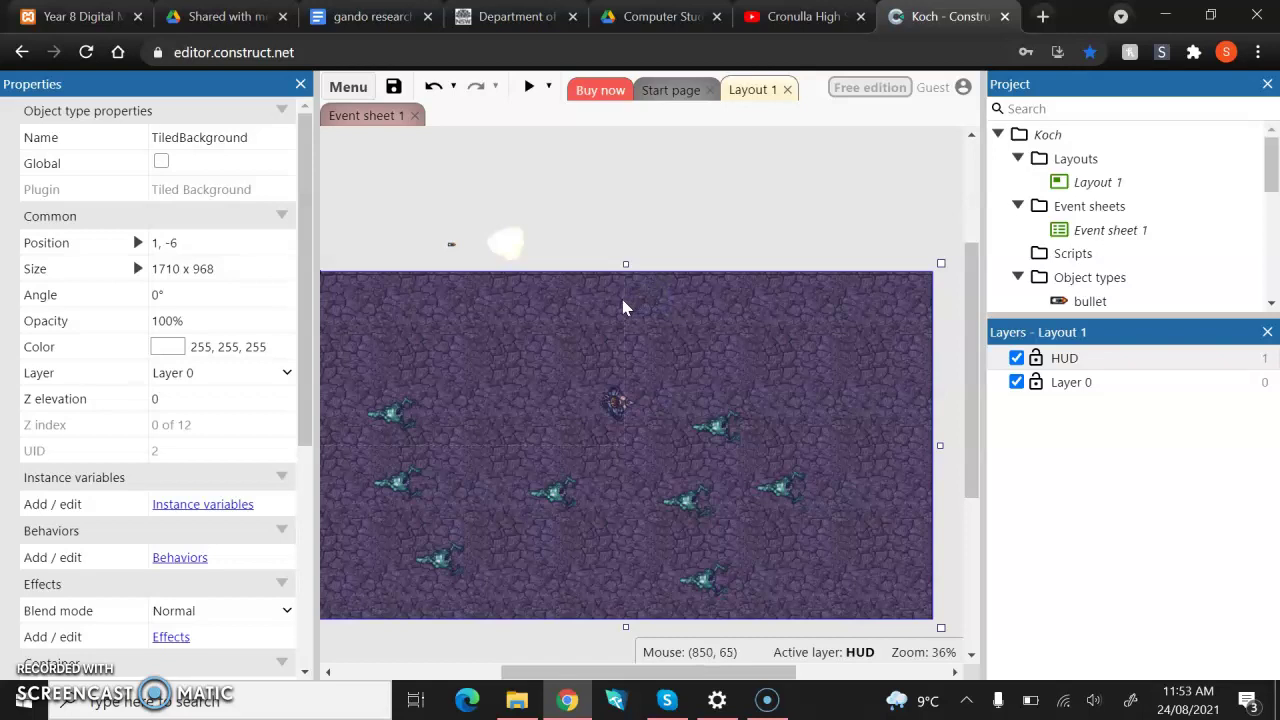
pyautogui.doubleClick(622, 301)
pyautogui.click(1233, 105)
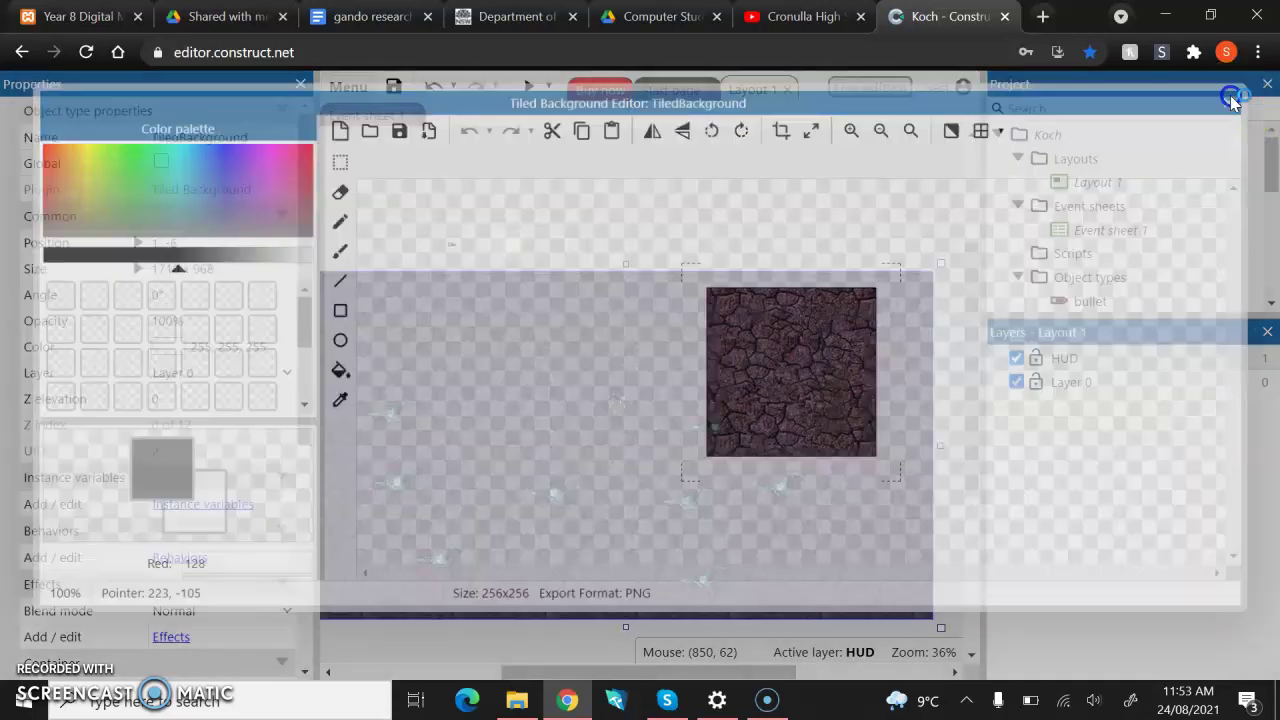
# - Insert a Text object on the HUD layer near the layout's upper-left corner and enlarge it to about 307 x 116
pyautogui.click(711, 220)
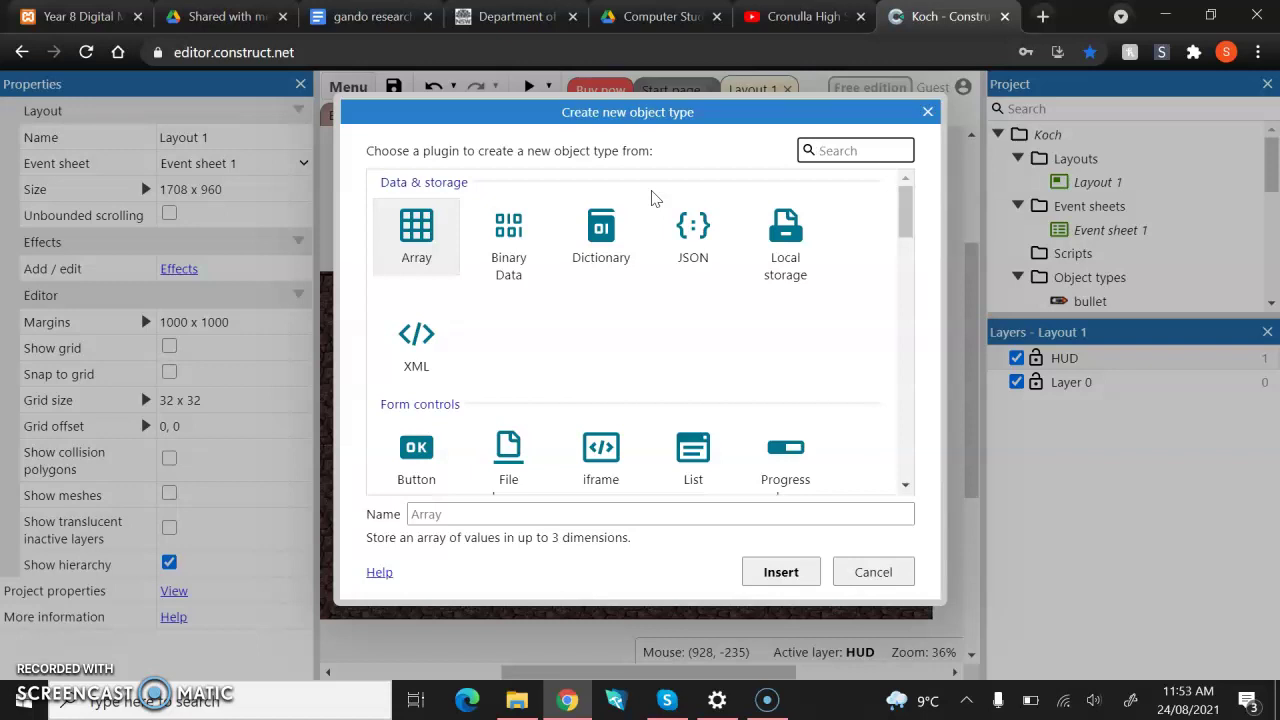
pyautogui.scroll(-1, 651, 197)
pyautogui.scroll(-1, 651, 197)
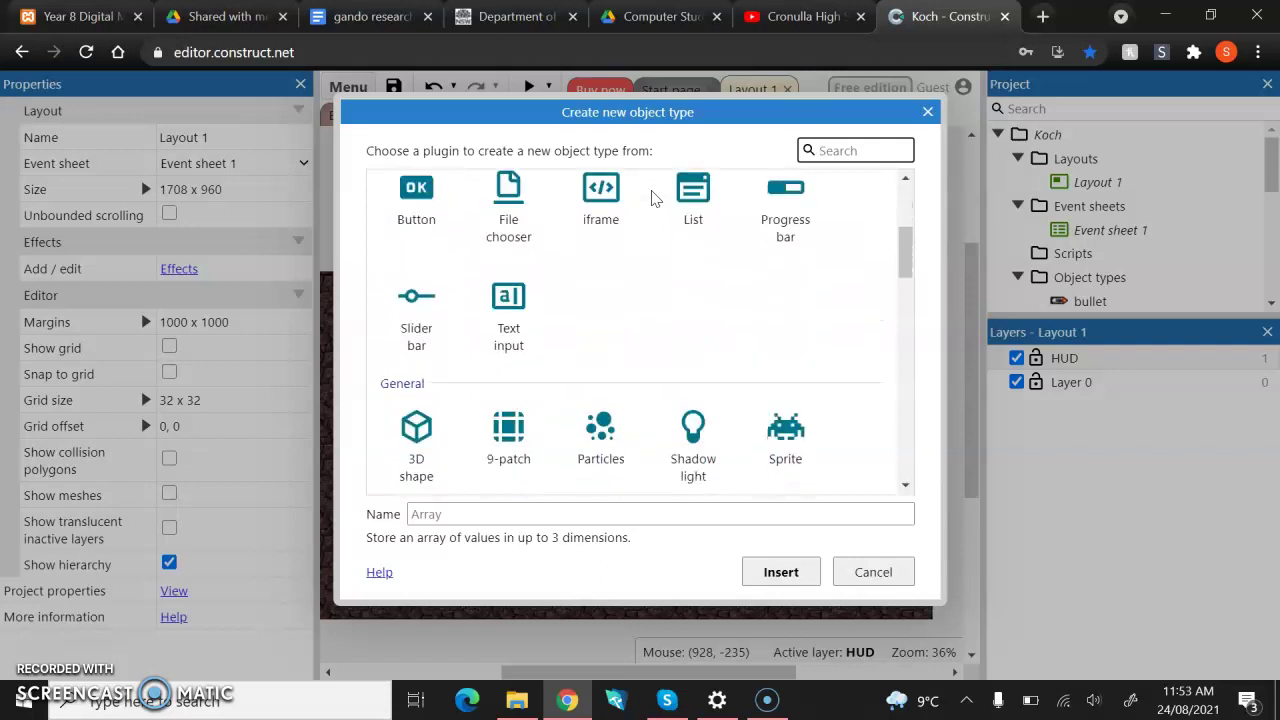
pyautogui.scroll(-1, 510, 316)
pyautogui.scroll(-3, 510, 316)
pyautogui.scroll(2, 508, 320)
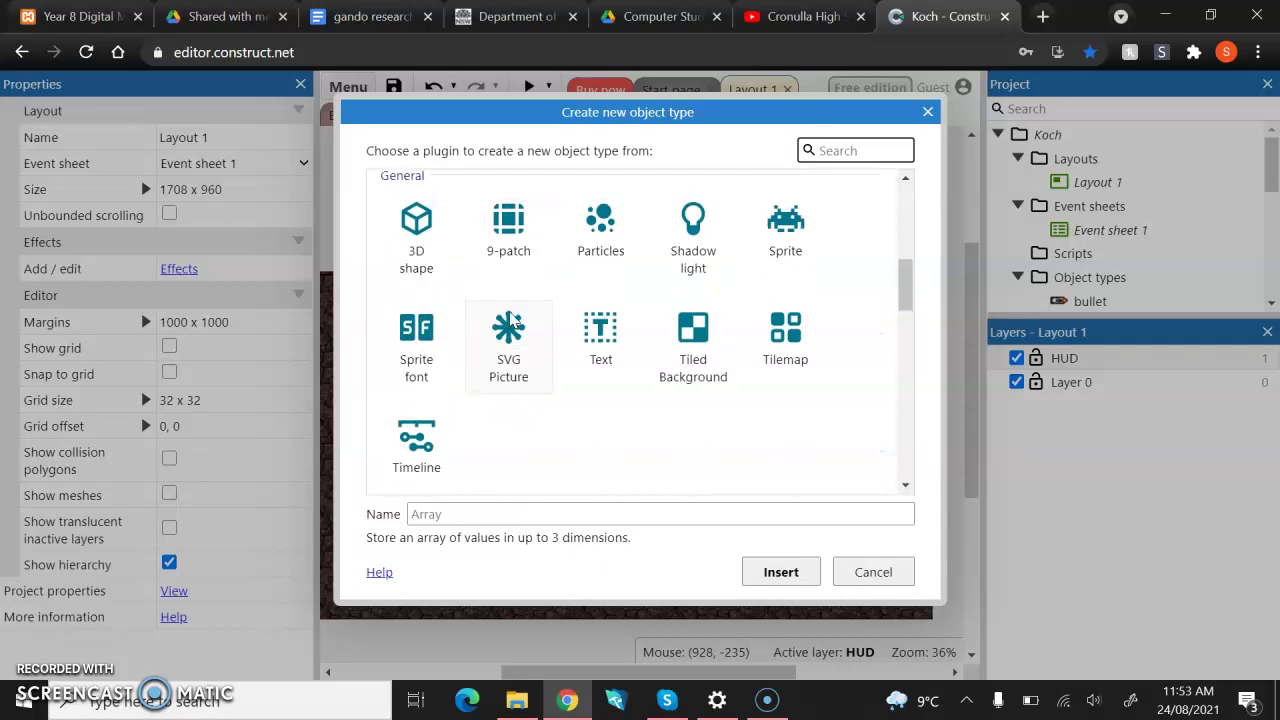
pyautogui.write('text')
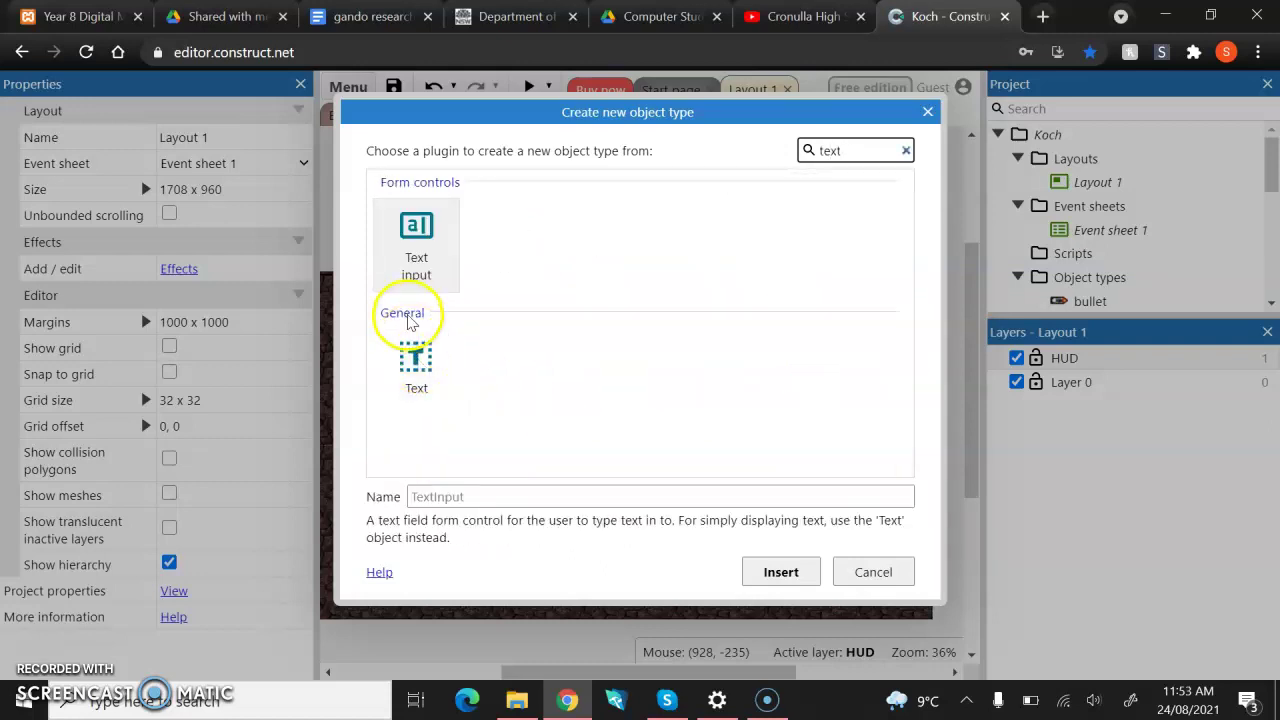
pyautogui.doubleClick(417, 357)
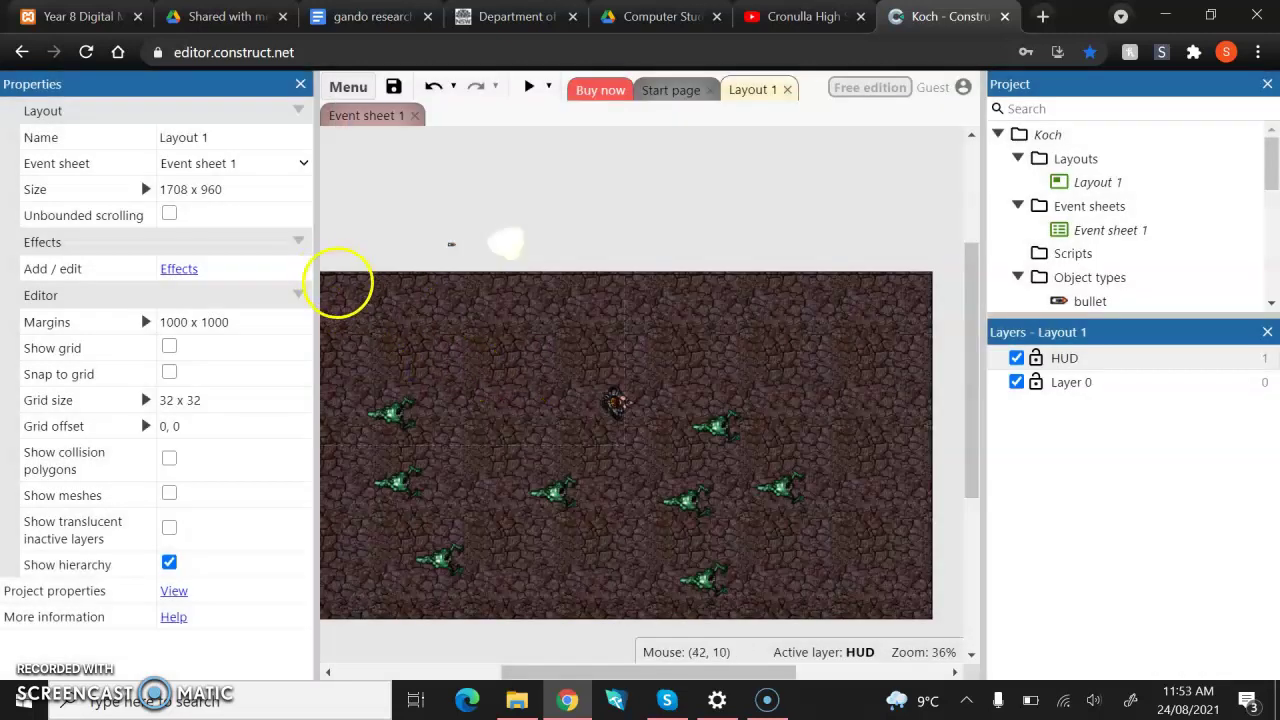
pyautogui.click(338, 282)
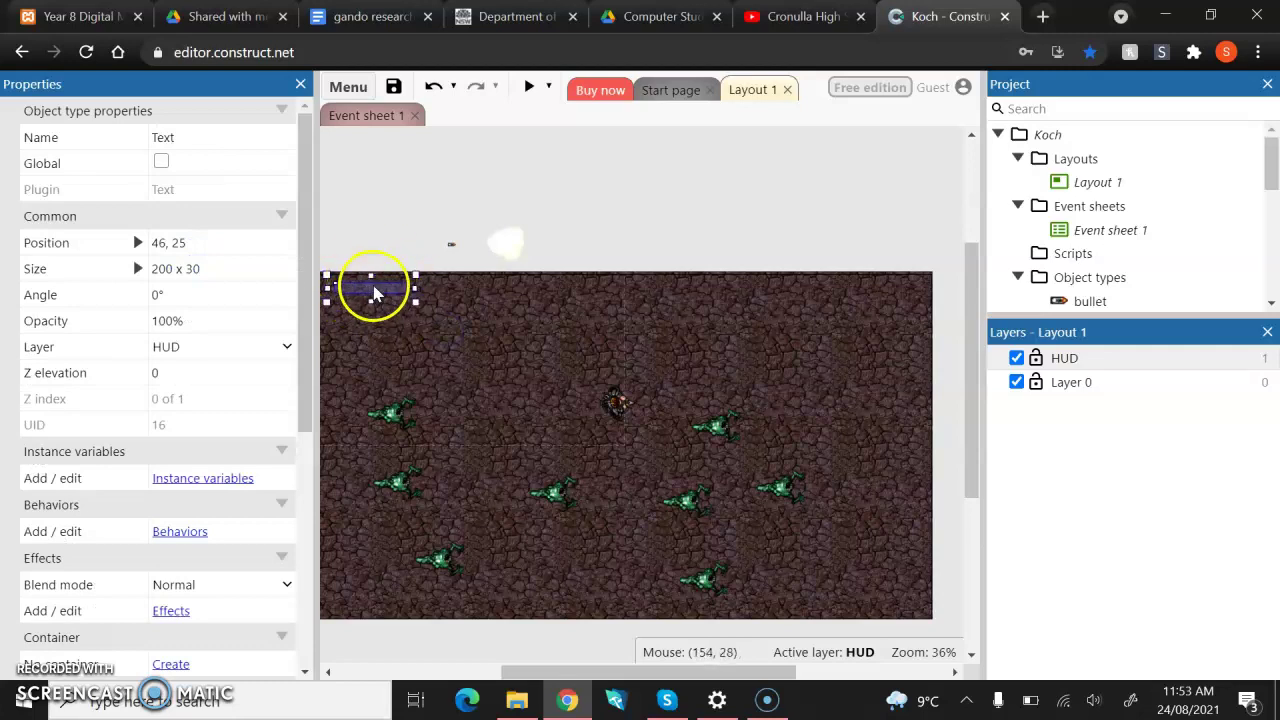
pyautogui.moveTo(415, 300); pyautogui.dragTo(453, 332)
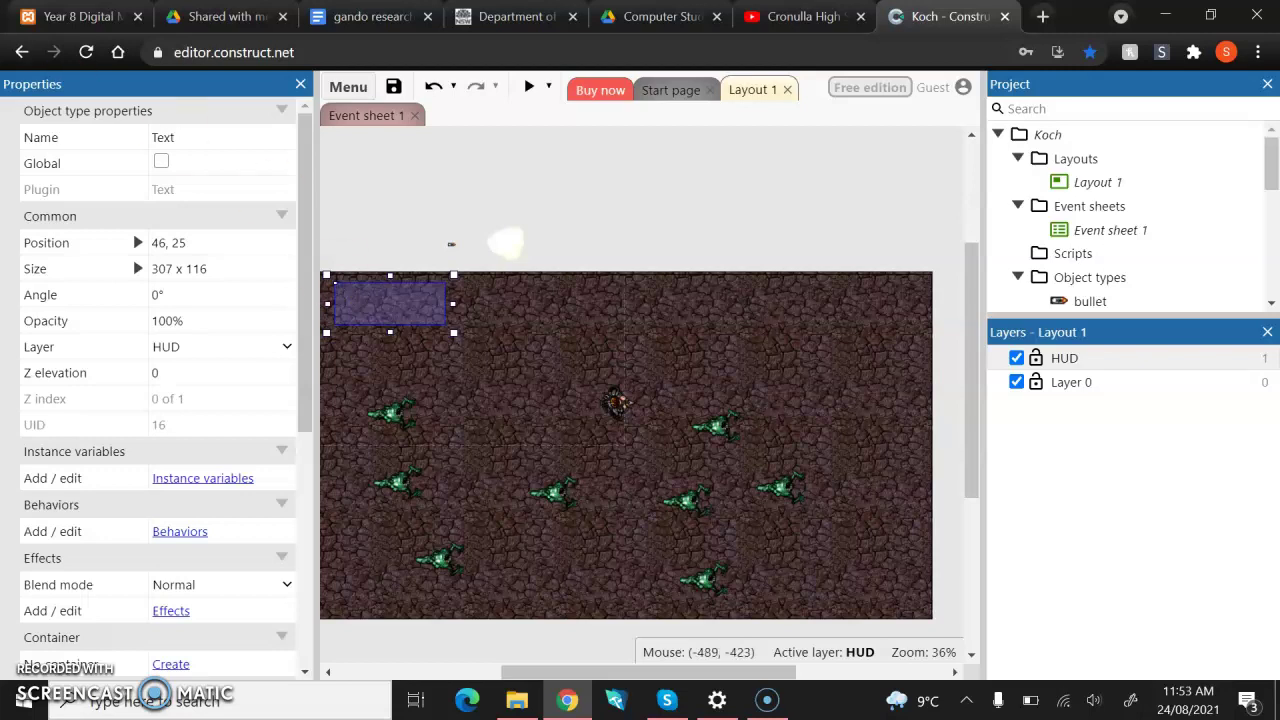
# - Make the Text object's font bold and italic
pyautogui.scroll(-1, 115, 371)
pyautogui.scroll(-7, 115, 371)
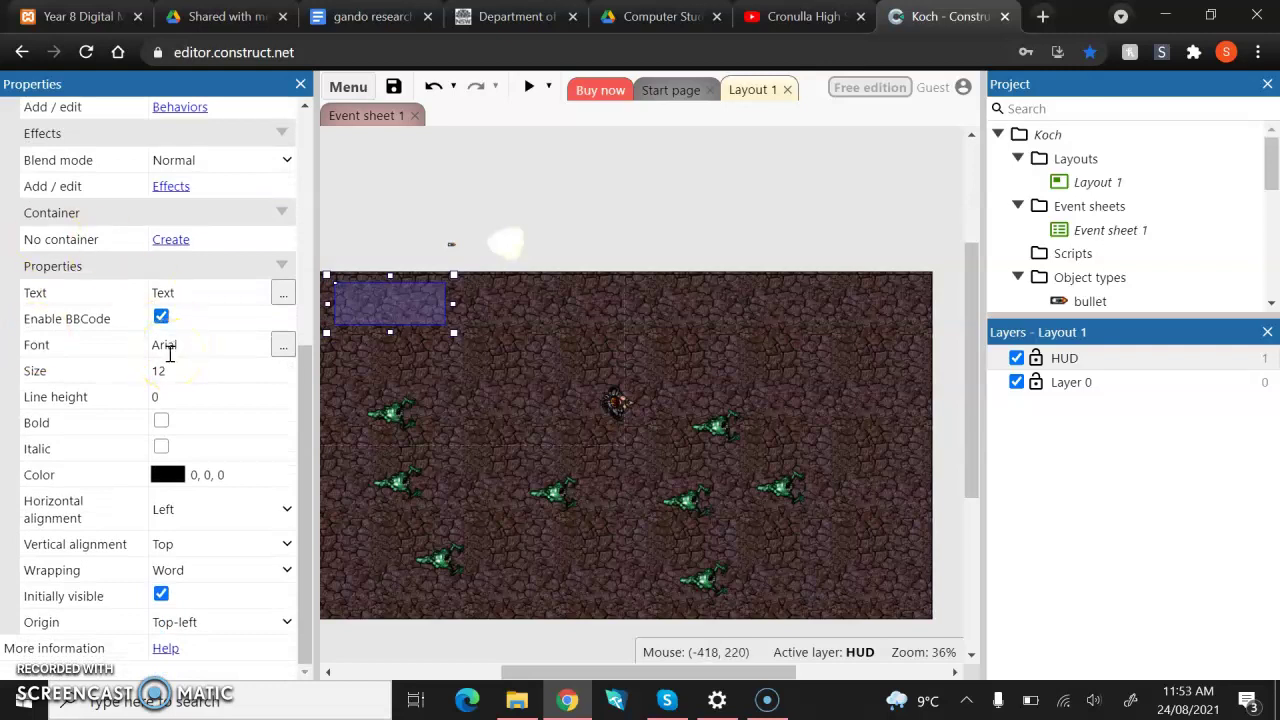
pyautogui.click(161, 422)
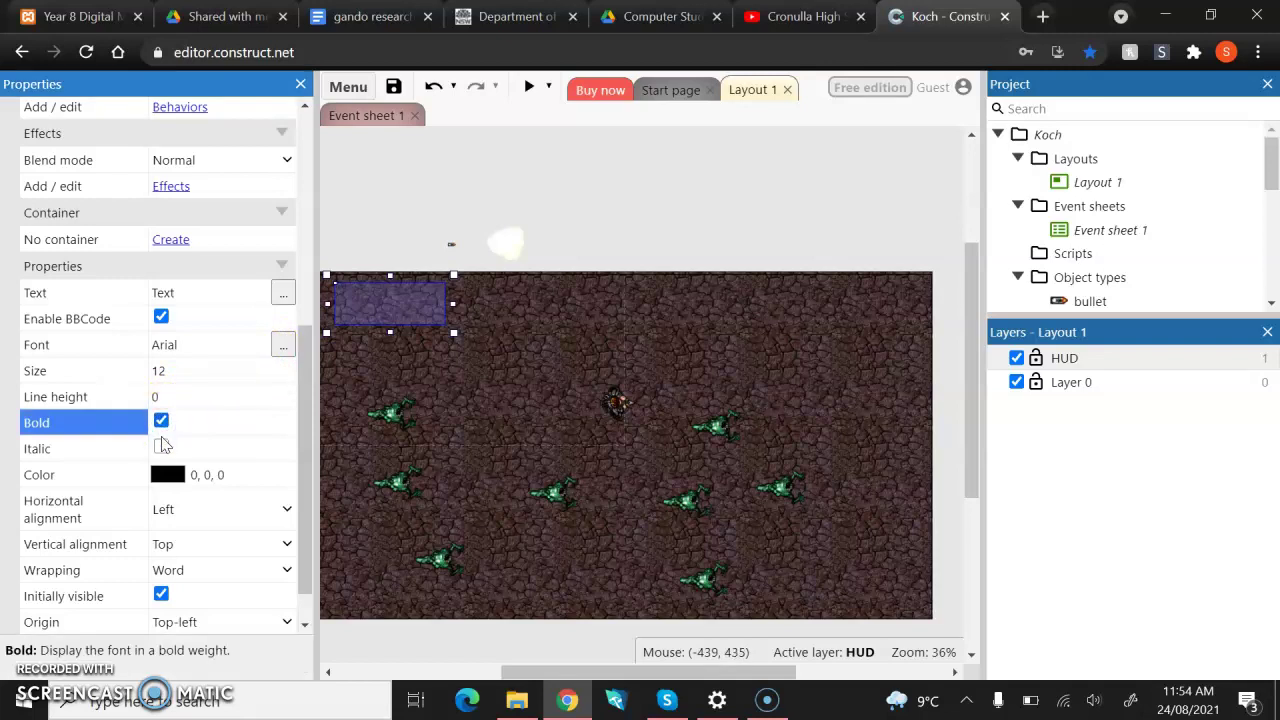
pyautogui.click(161, 448)
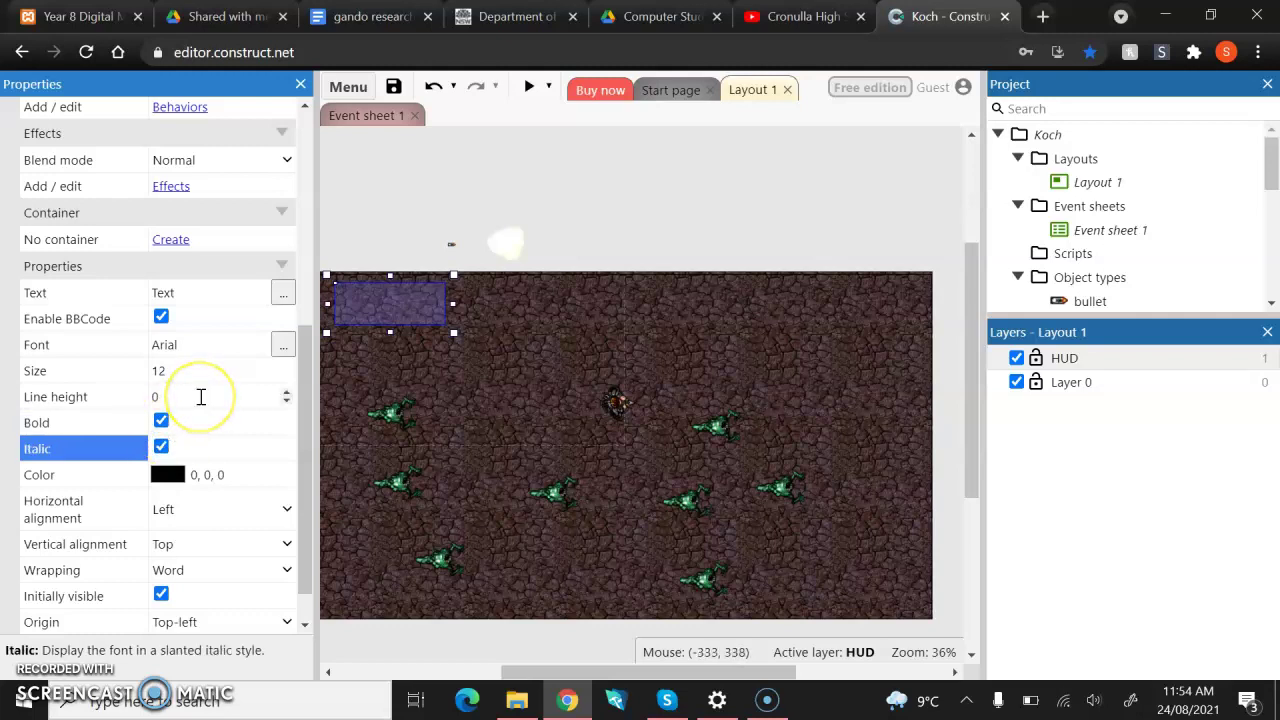
# - Set the Text object's color to a light yellow of about 255, 235, 102
pyautogui.click(170, 477)
pyautogui.click(348, 372)
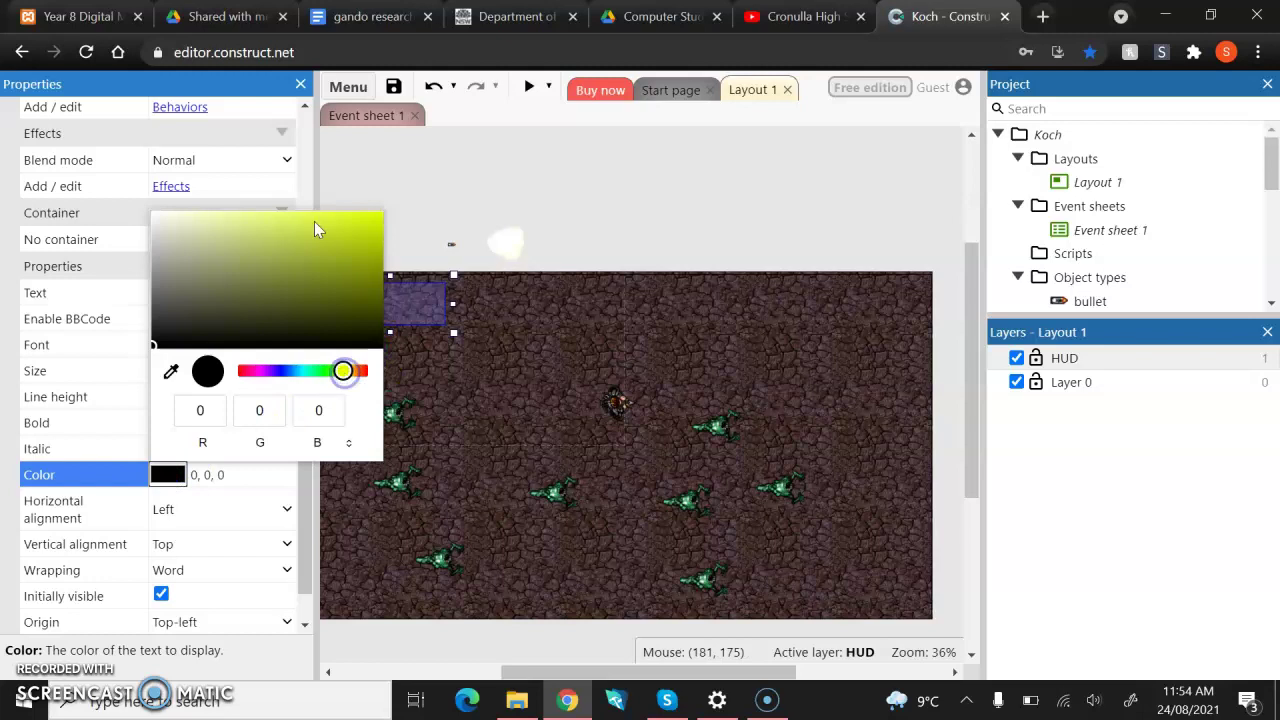
pyautogui.click(349, 232)
pyautogui.moveTo(349, 232); pyautogui.dragTo(334, 223)
pyautogui.click(340, 371)
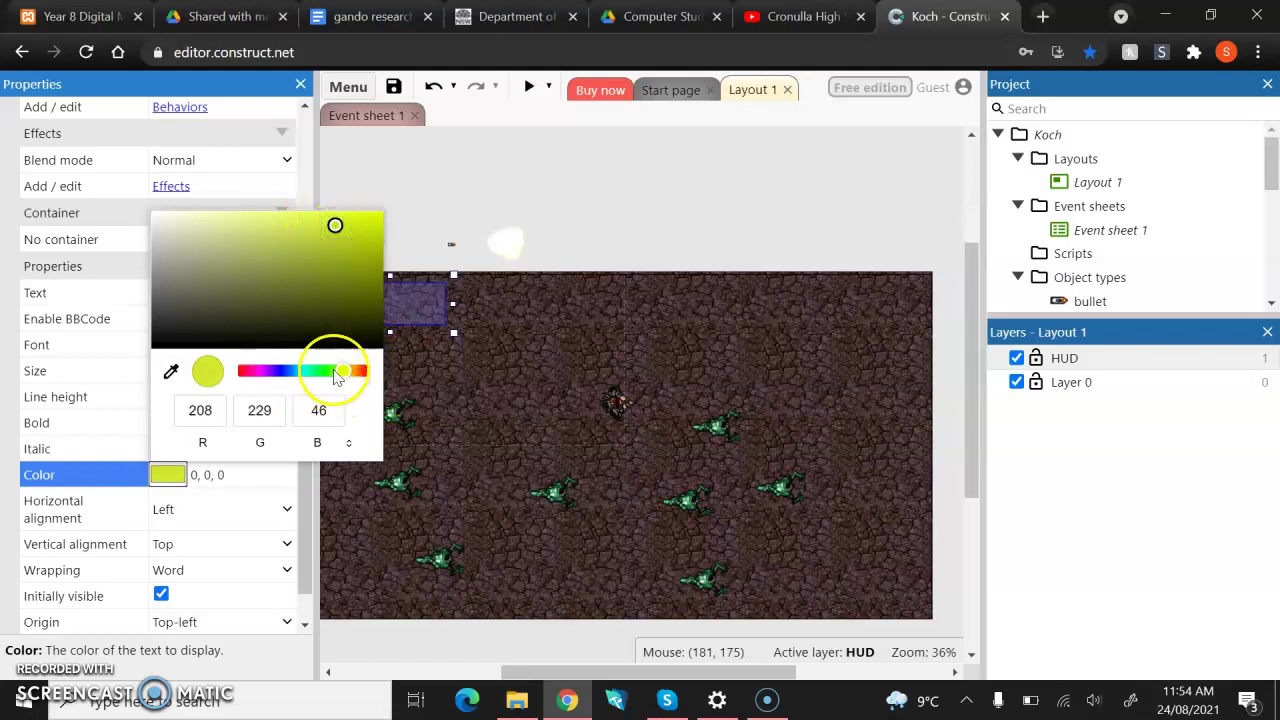
pyautogui.moveTo(341, 372); pyautogui.dragTo(343, 372)
pyautogui.moveTo(354, 266); pyautogui.dragTo(289, 209)
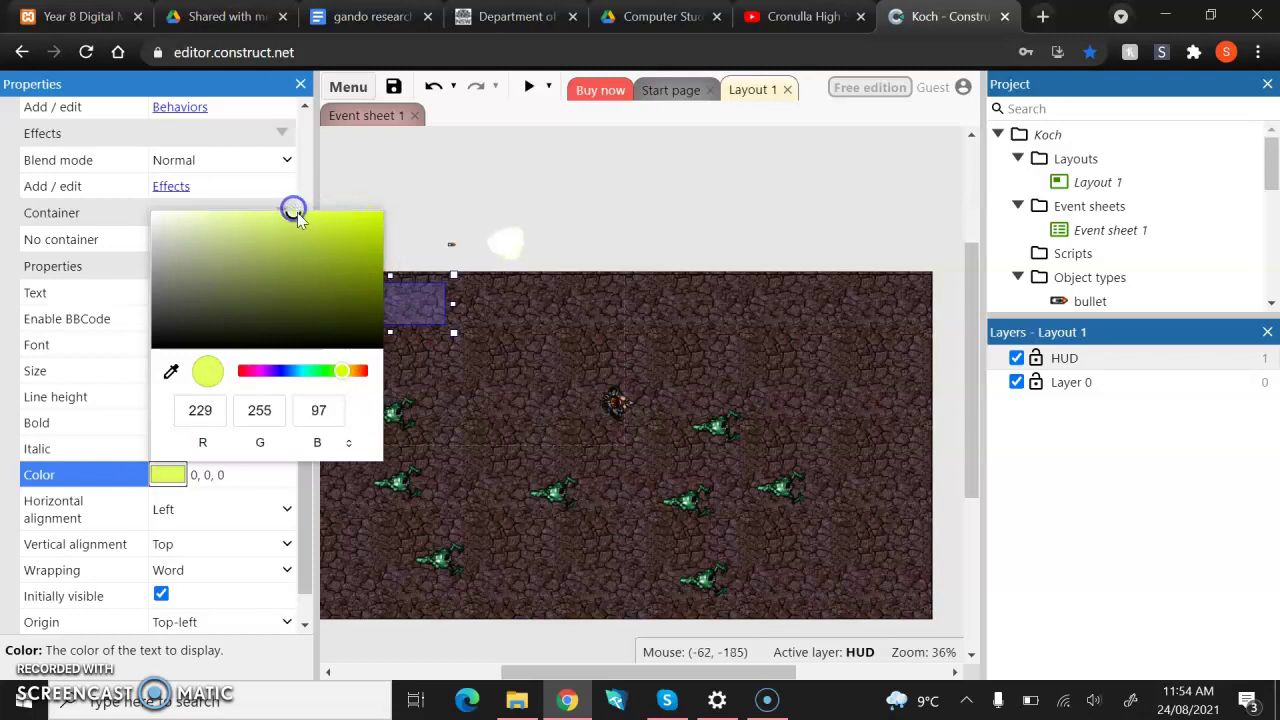
pyautogui.moveTo(343, 371)
pyautogui.mouseDown()
pyautogui.moveTo(362, 372)
pyautogui.moveTo(348, 372)
pyautogui.mouseUp()
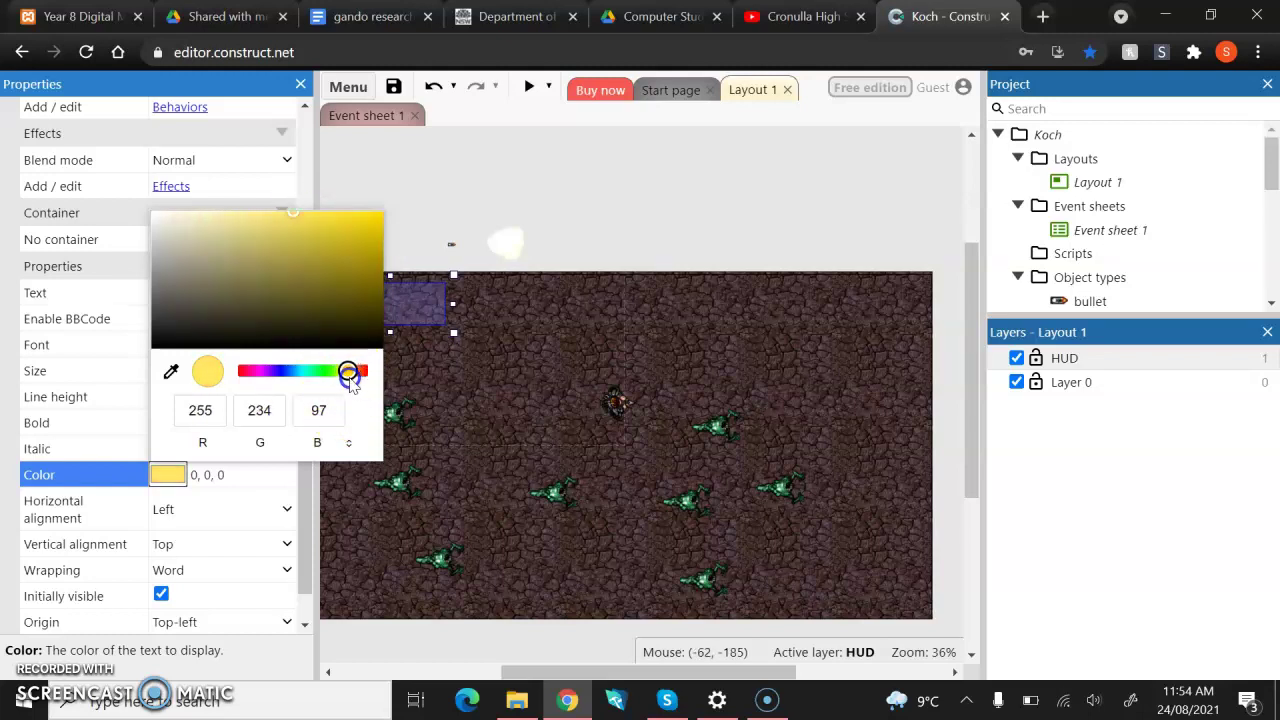
pyautogui.moveTo(293, 213); pyautogui.dragTo(286, 194)
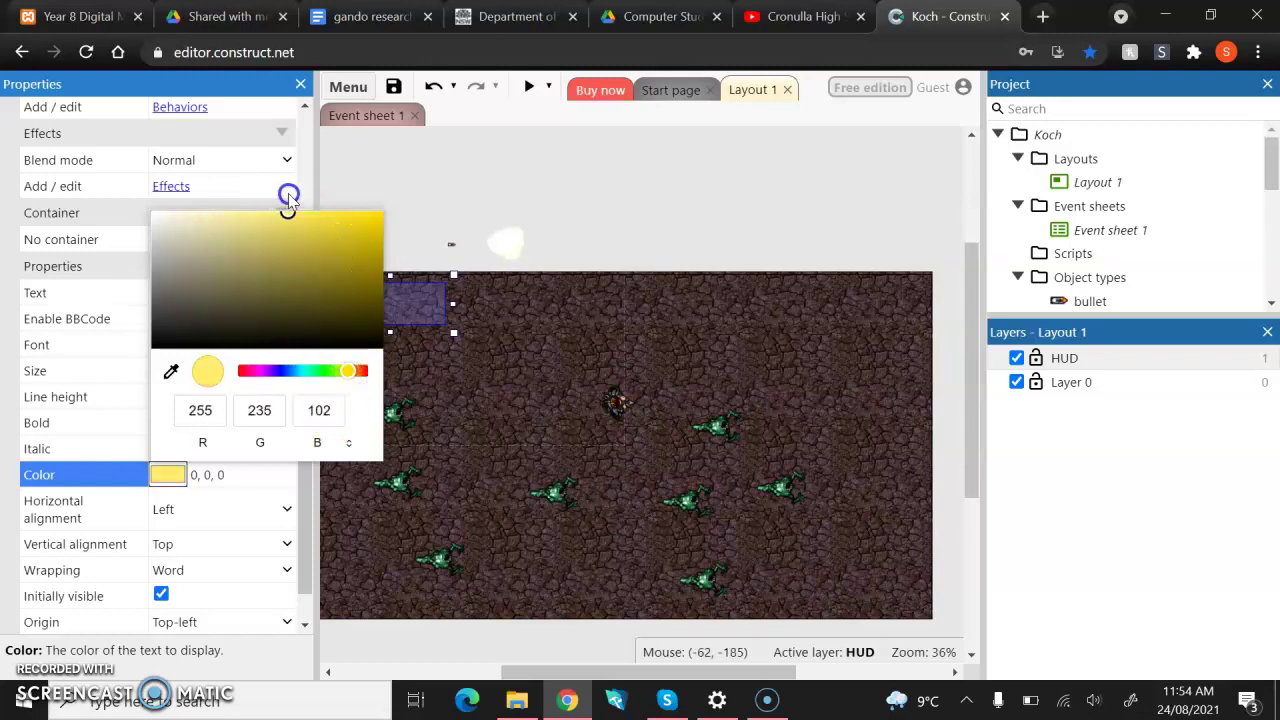
pyautogui.click(460, 442)
pyautogui.click(394, 206)
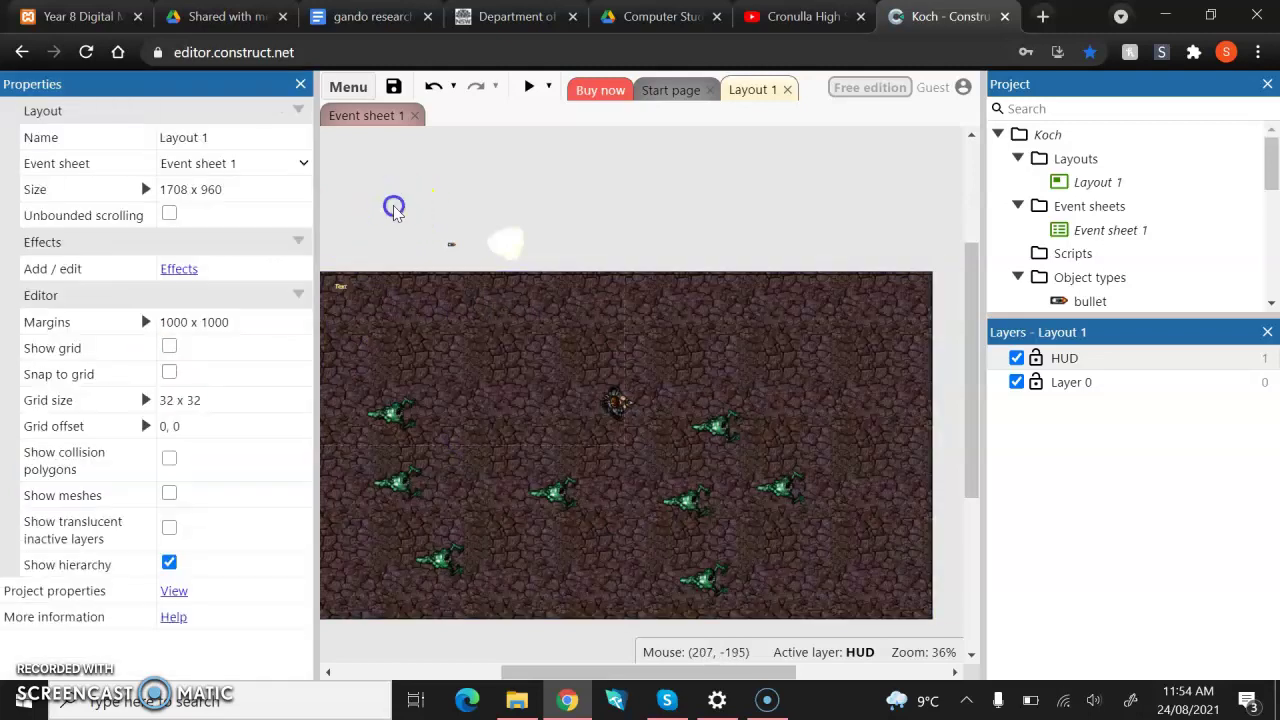
# - Set the Text object's font size to 16 and deselect it
pyautogui.click(340, 296)
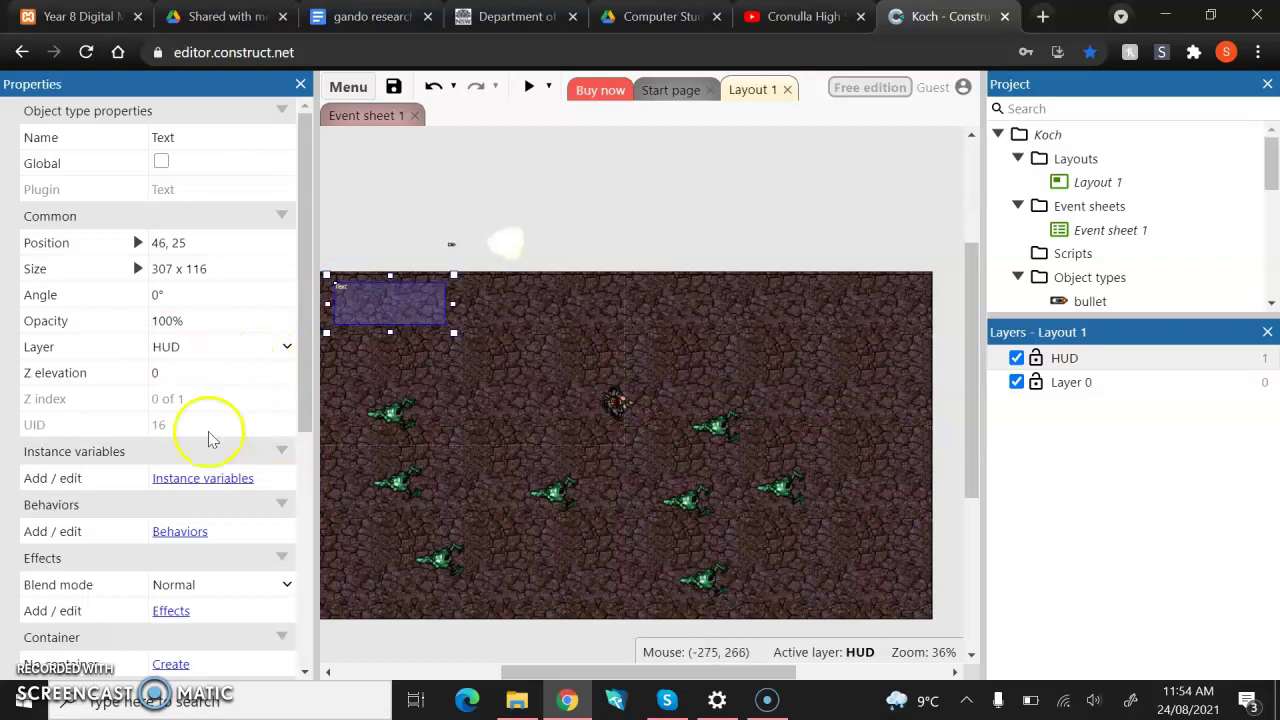
pyautogui.scroll(-5, 250, 352)
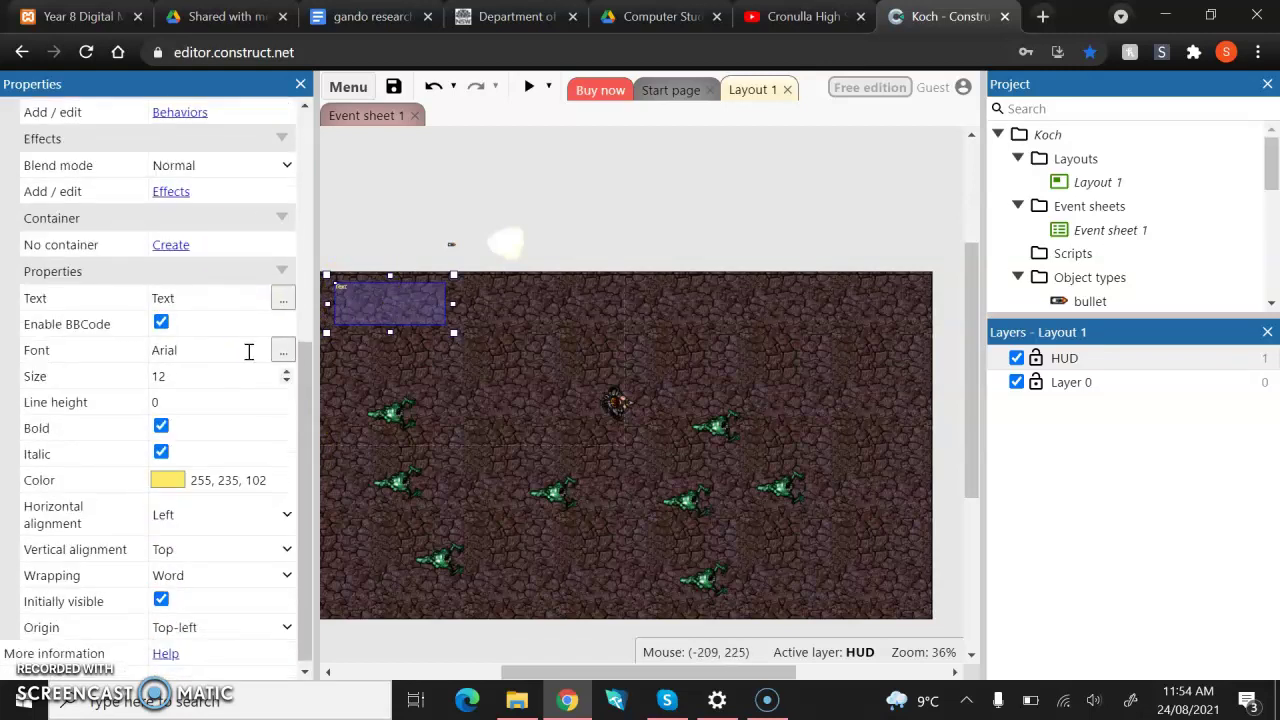
pyautogui.click(200, 375)
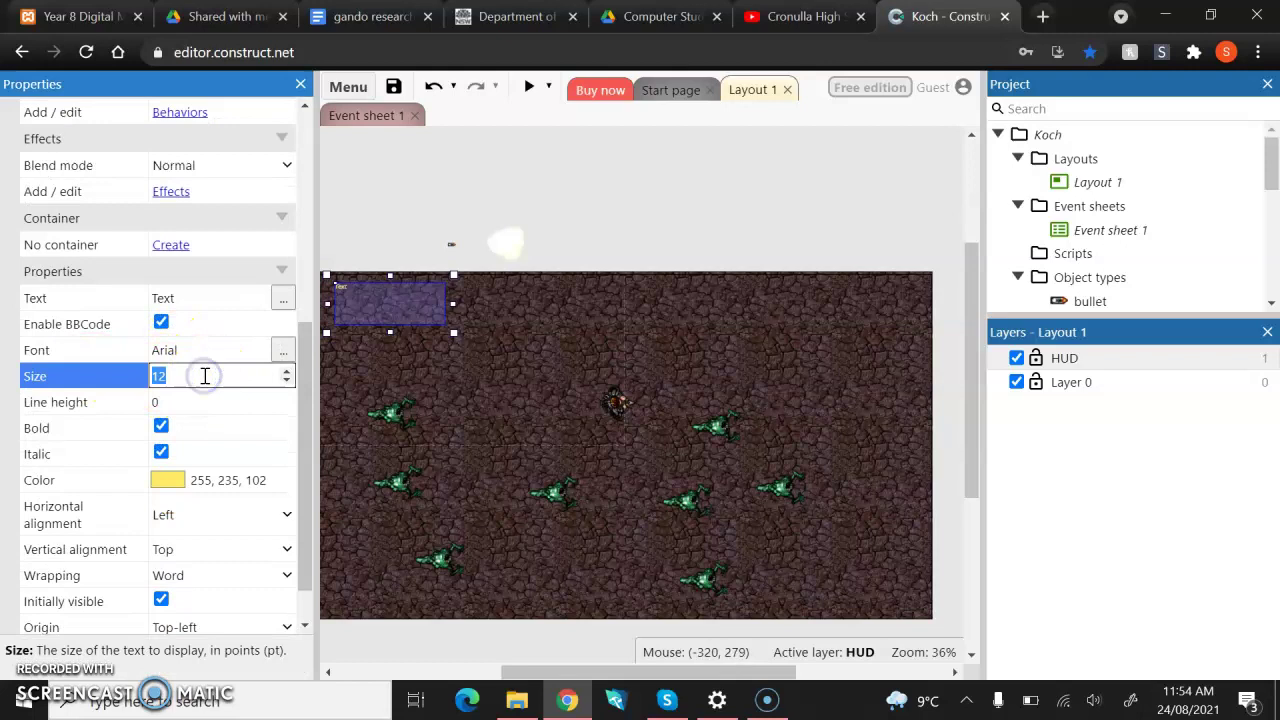
pyautogui.press('Tab')
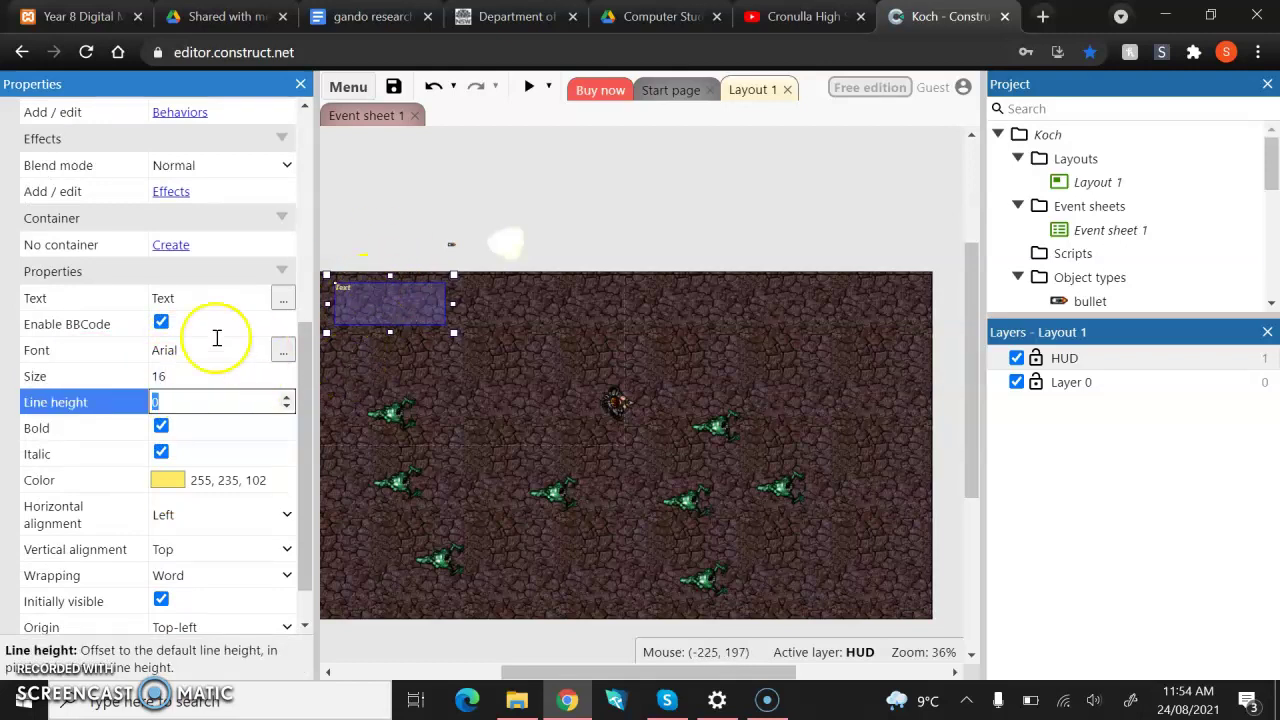
pyautogui.click(418, 175)
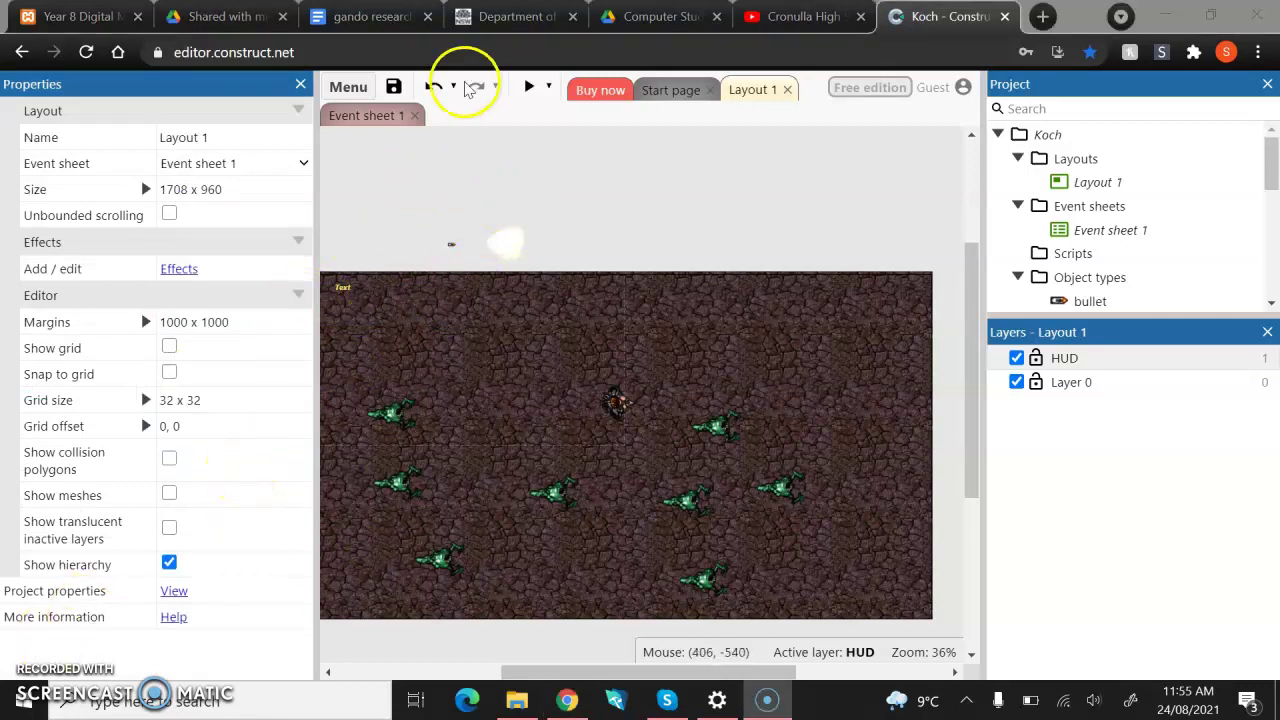
# - Save the project to Google Drive, signing in with the existing Google account
pyautogui.click(393, 88)
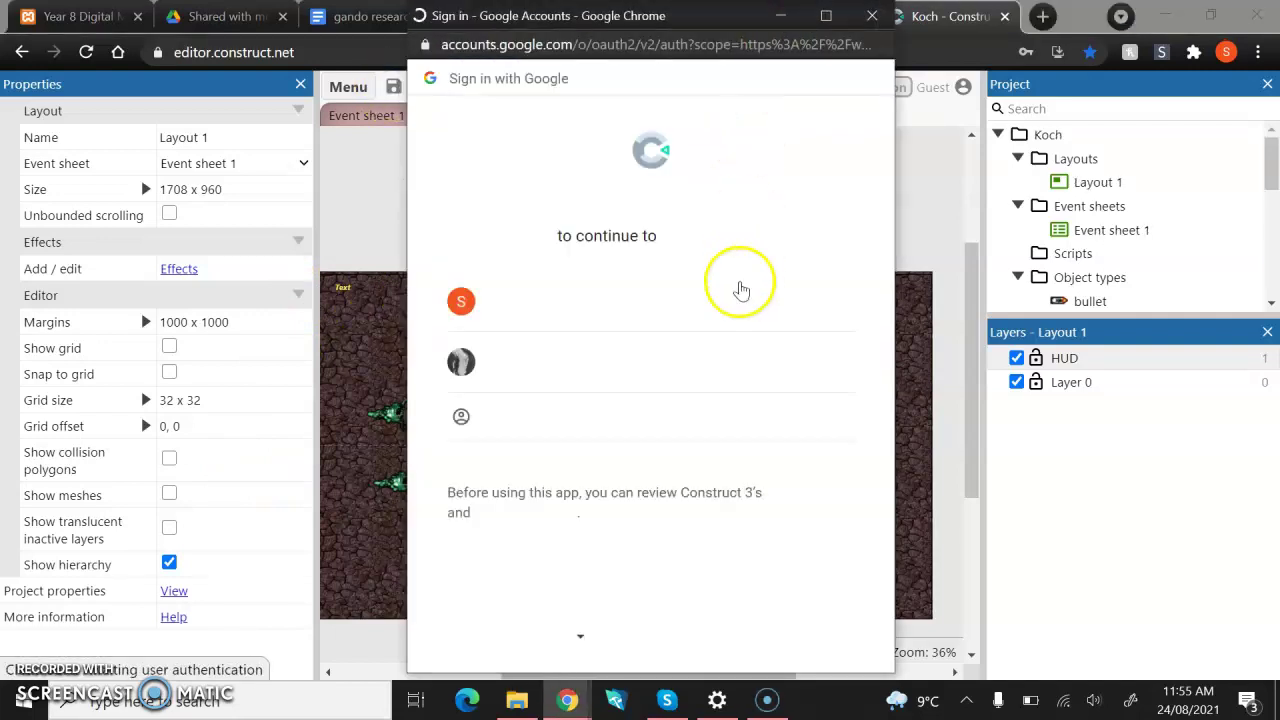
pyautogui.click(600, 295)
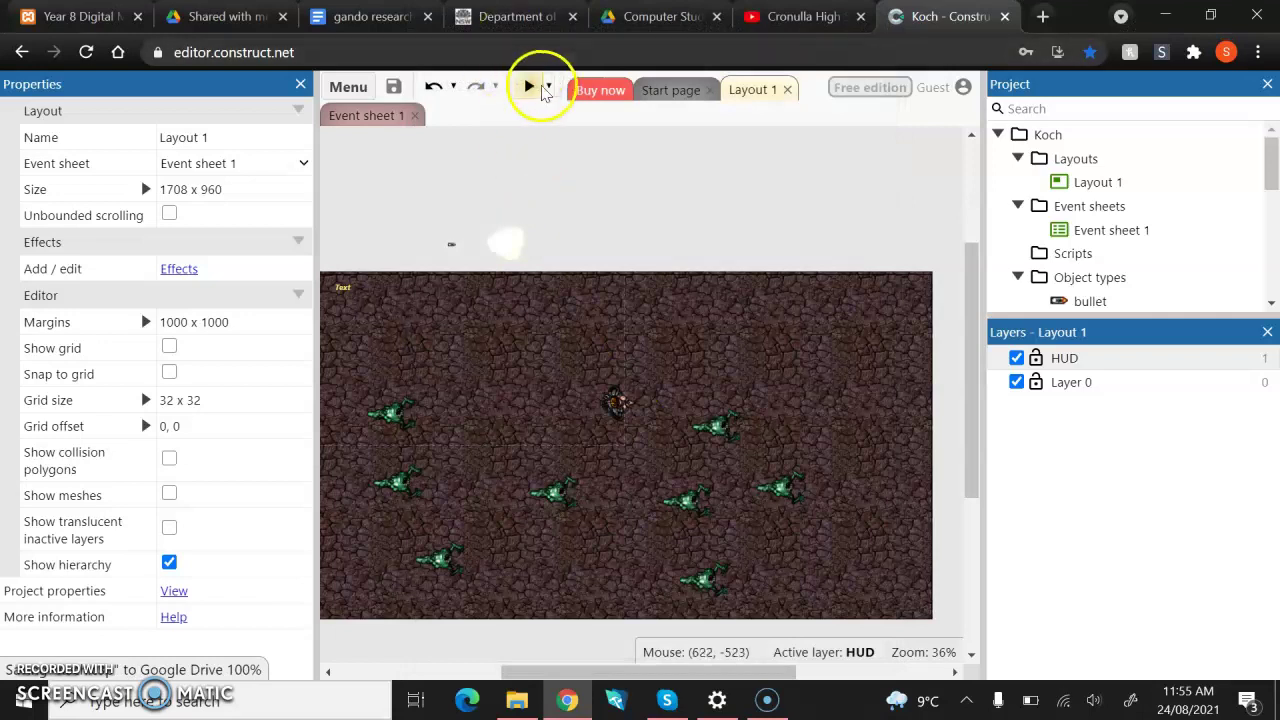
# - Preview the game and move the player in all directions to check the HUD text's position, and close the preview
pyautogui.click(531, 87)
pyautogui.click(600, 261)
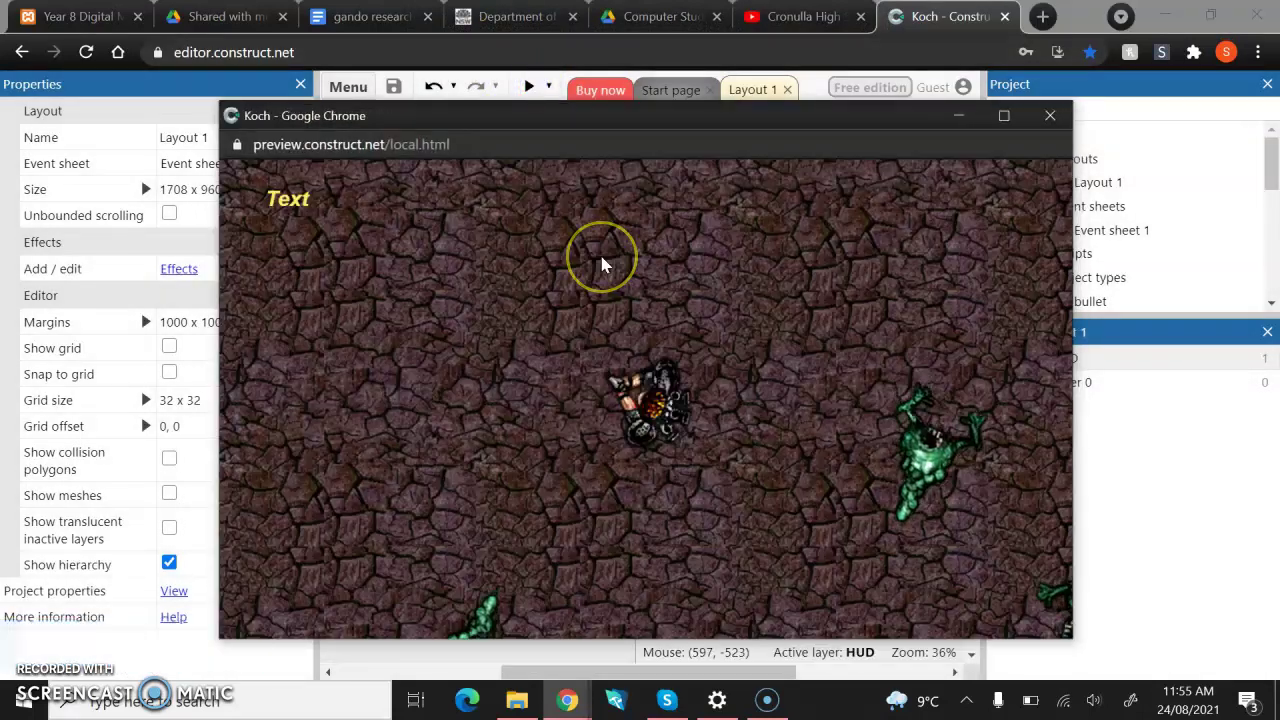
pyautogui.press('Left')
pyautogui.press('Up')
pyautogui.press('Right')
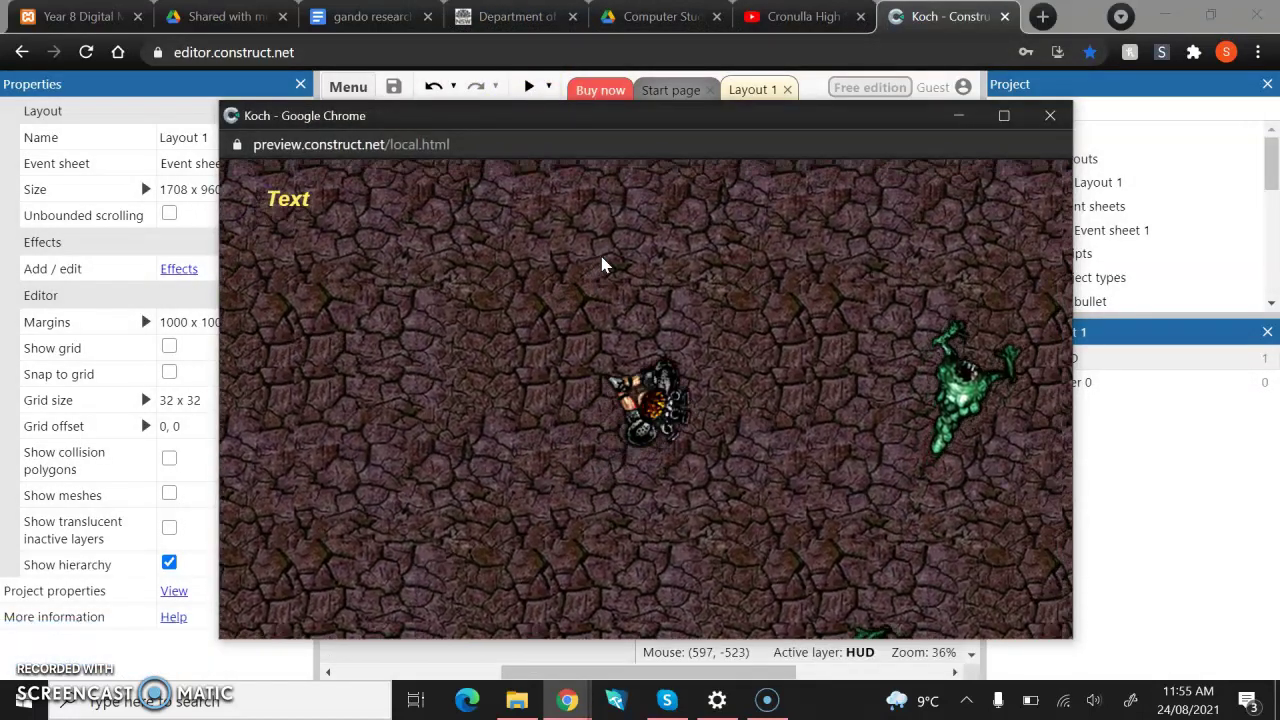
pyautogui.press('Down')
pyautogui.press('Right')
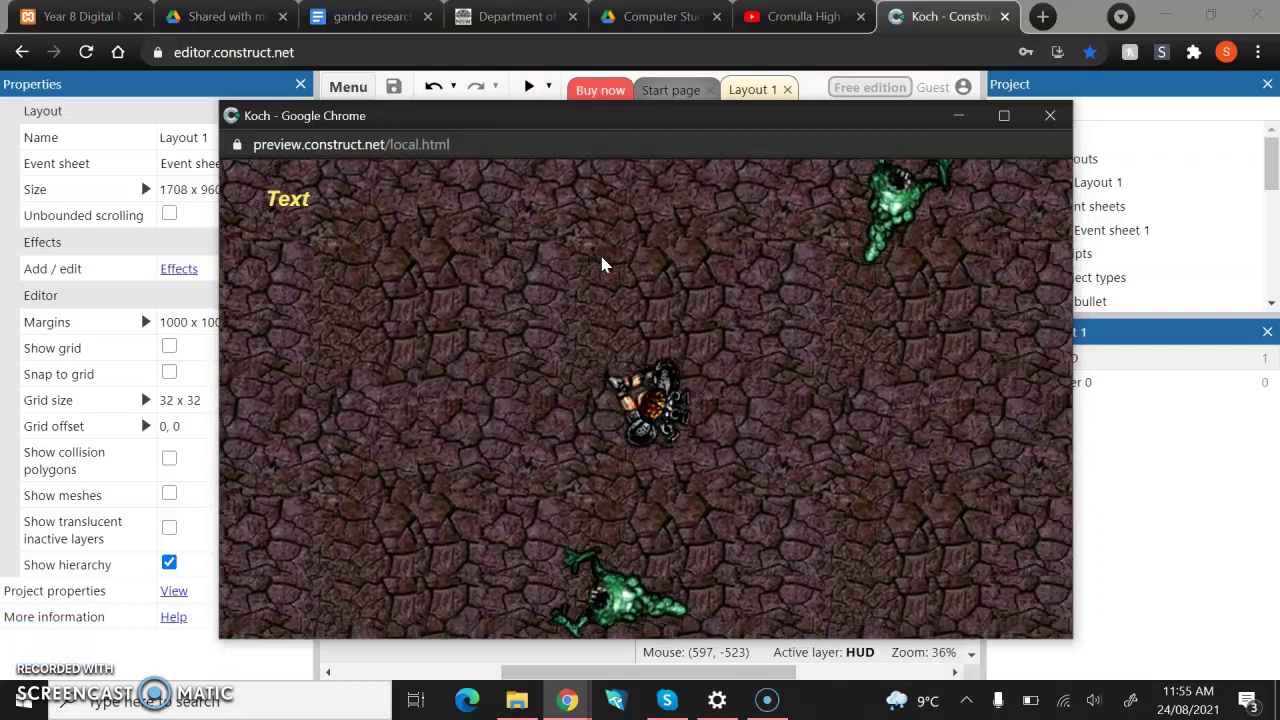
pyautogui.press('Up')
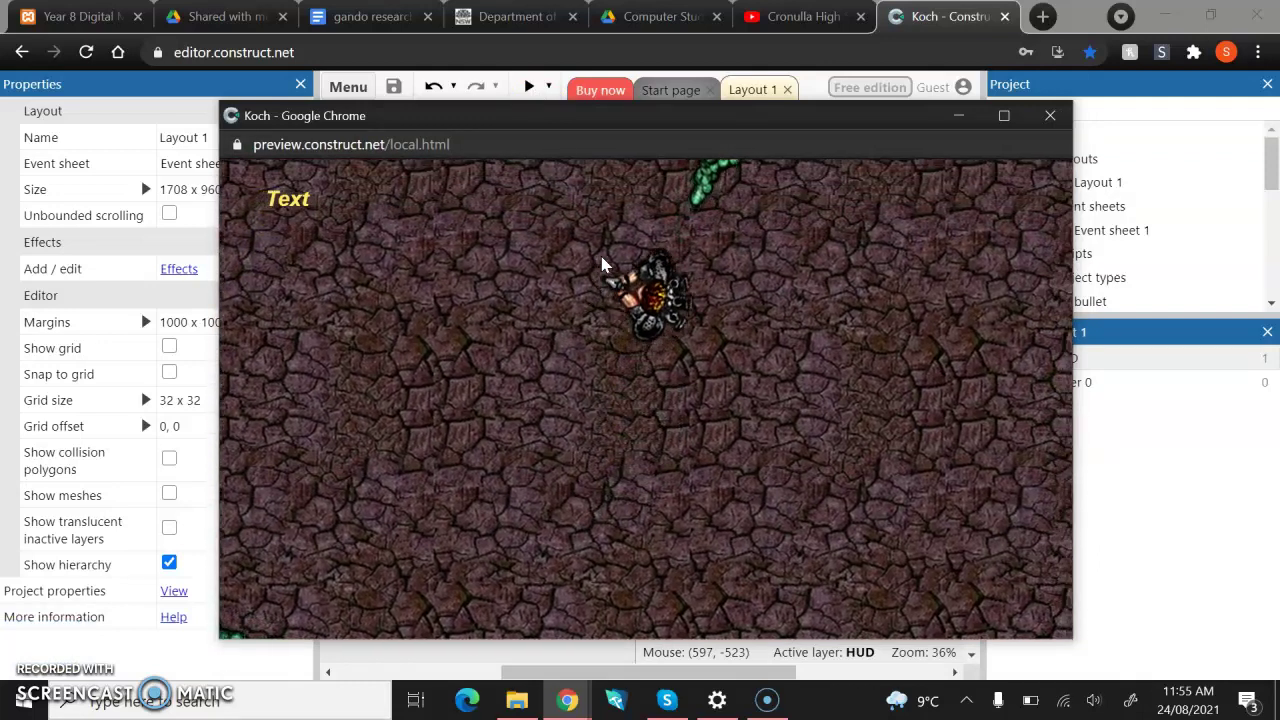
pyautogui.press('Right')
pyautogui.press('Down')
pyautogui.press('Left')
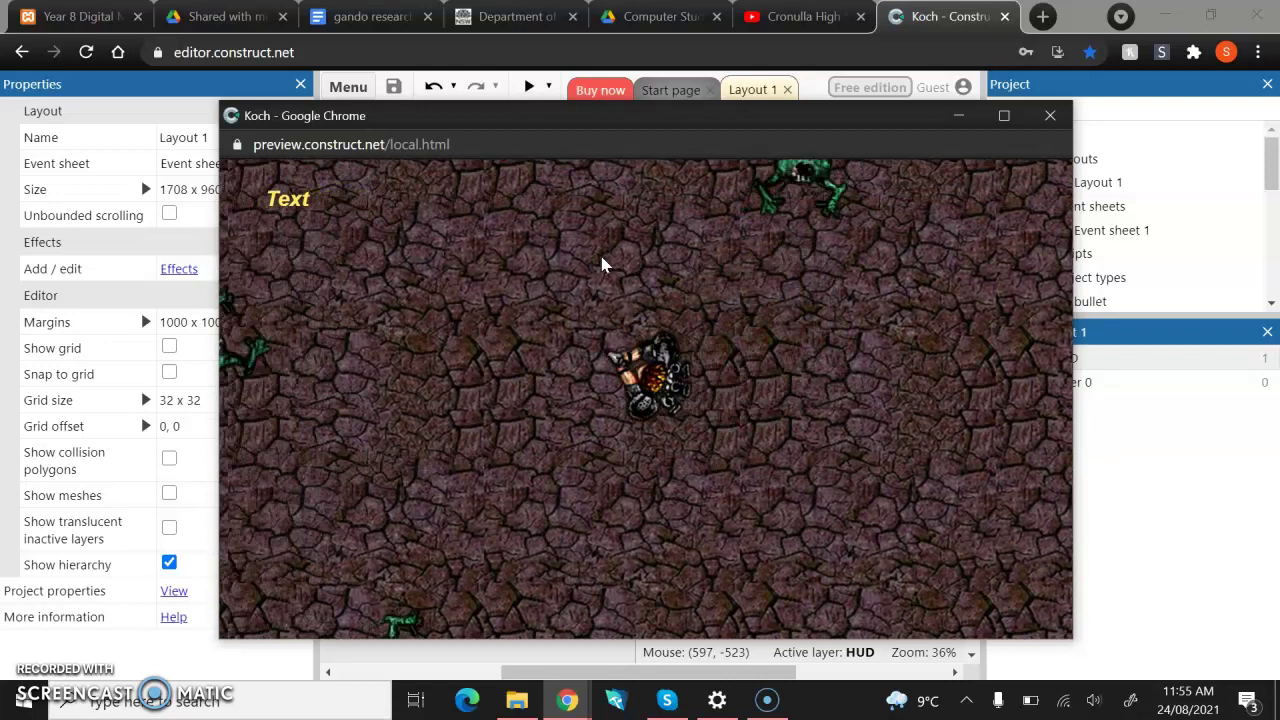
pyautogui.press('Left')
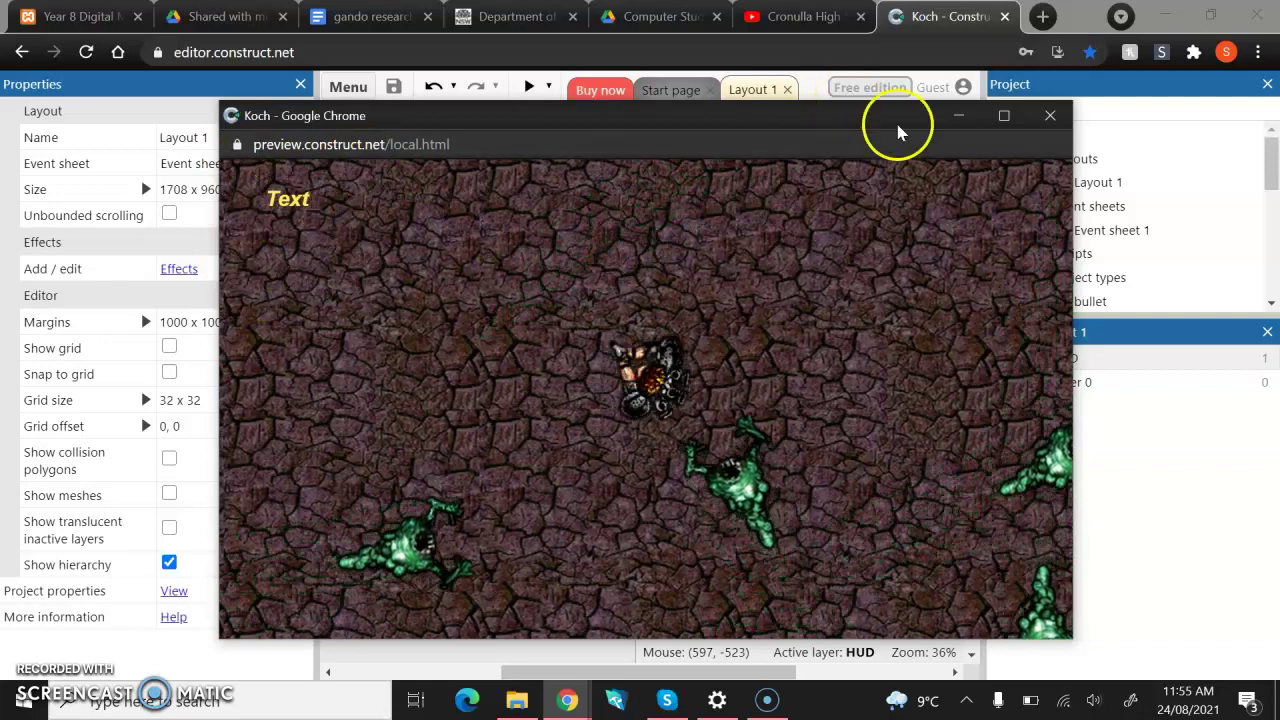
pyautogui.click(1050, 115)
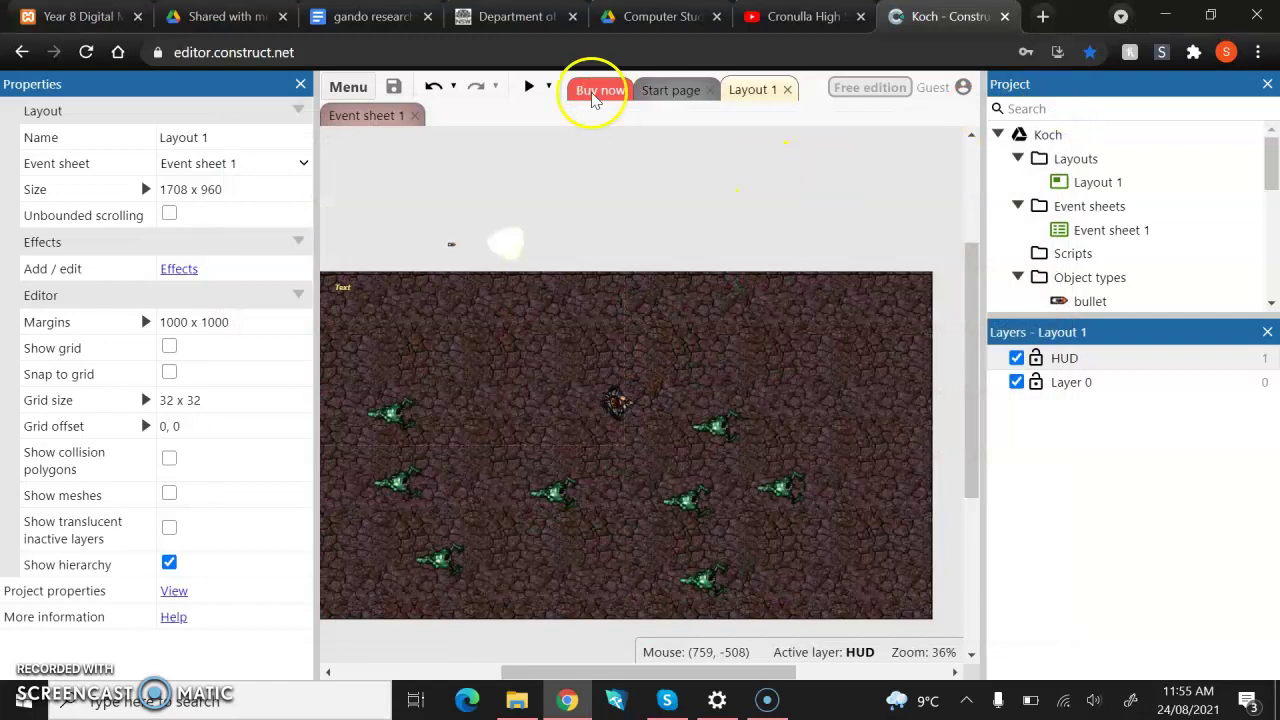
# - Switch from the layout to Event sheet 1
pyautogui.rightClick(365, 118)
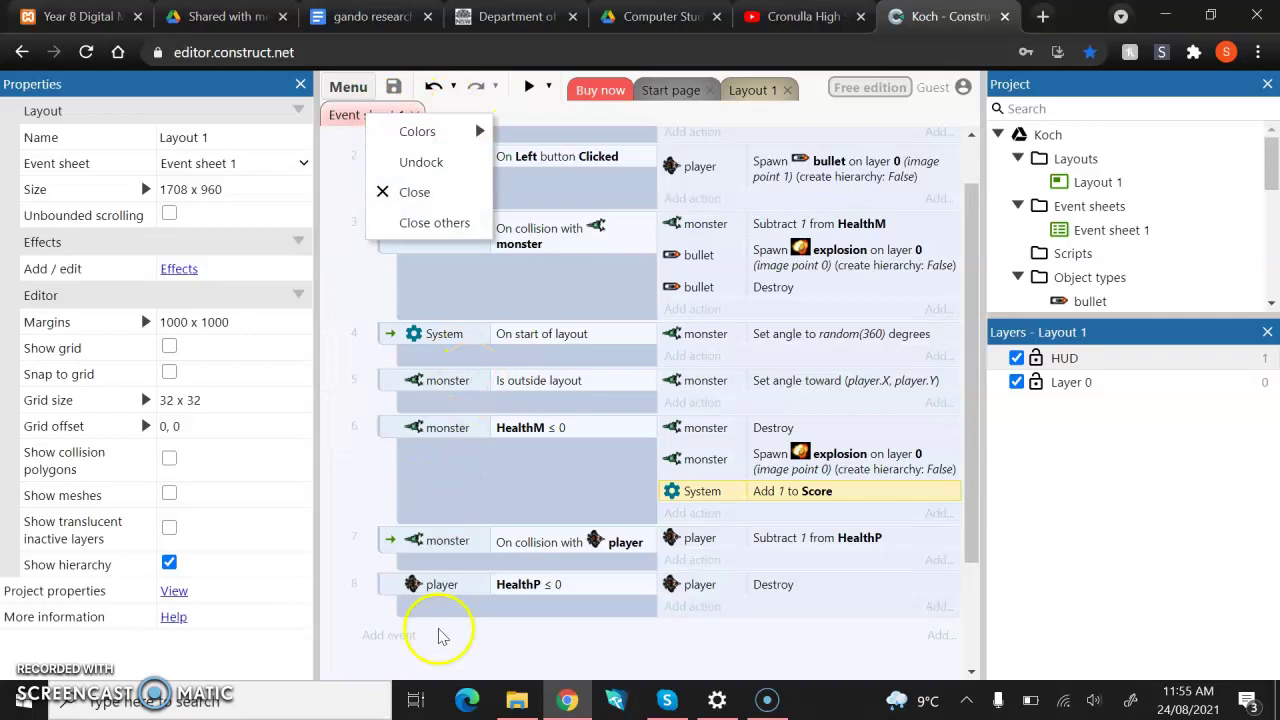
pyautogui.click(365, 630)
pyautogui.click(370, 642)
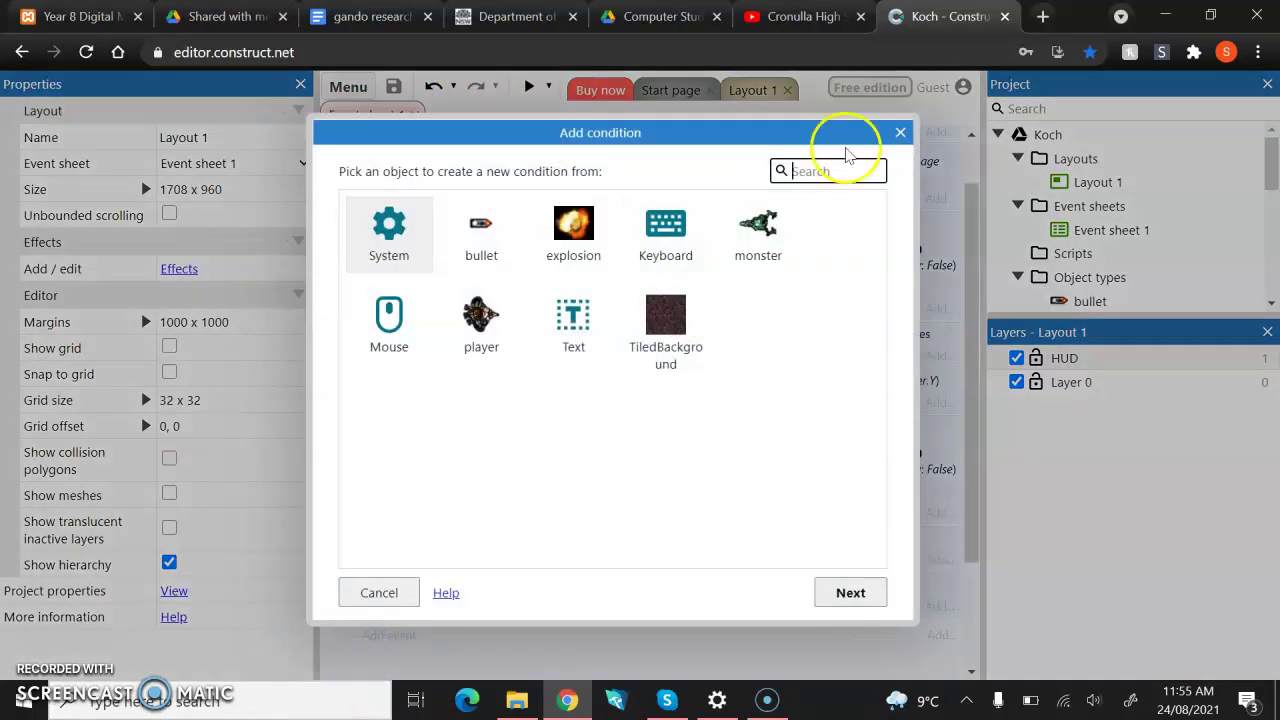
pyautogui.click(900, 132)
# - Add a Set text action for the Text object to the System Every tick event
pyautogui.scroll(1, 575, 472)
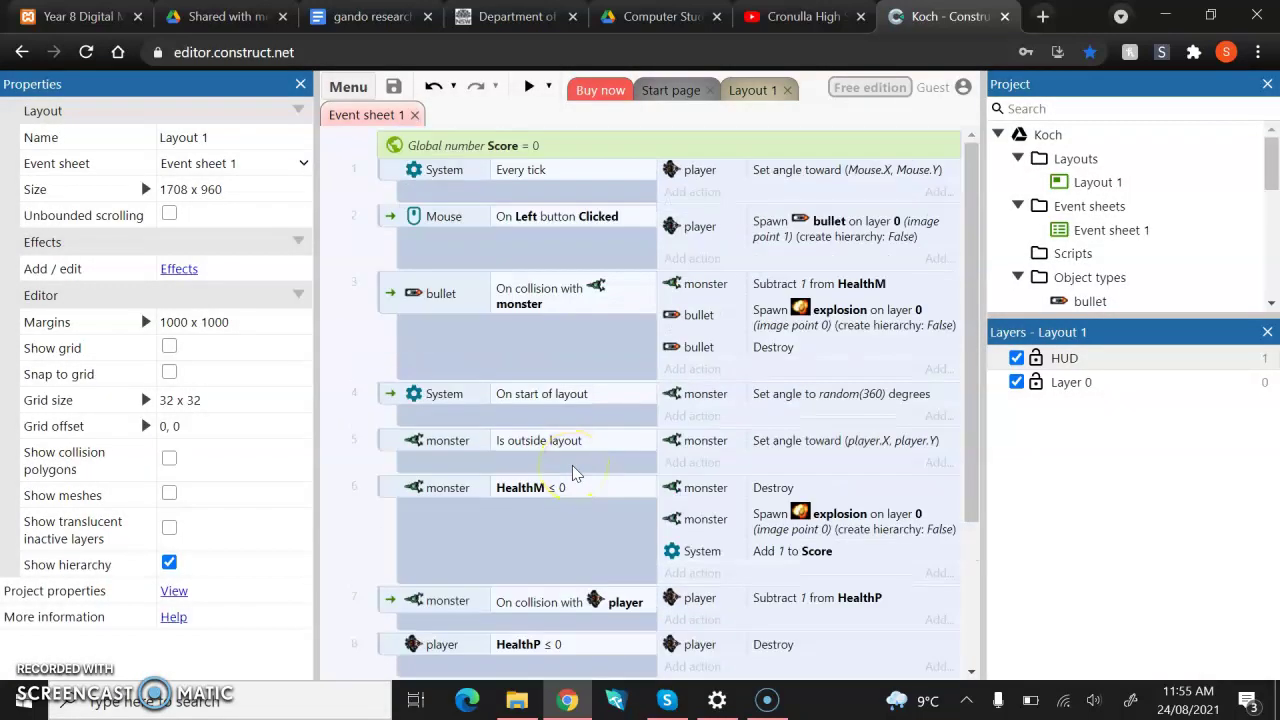
pyautogui.click(400, 171)
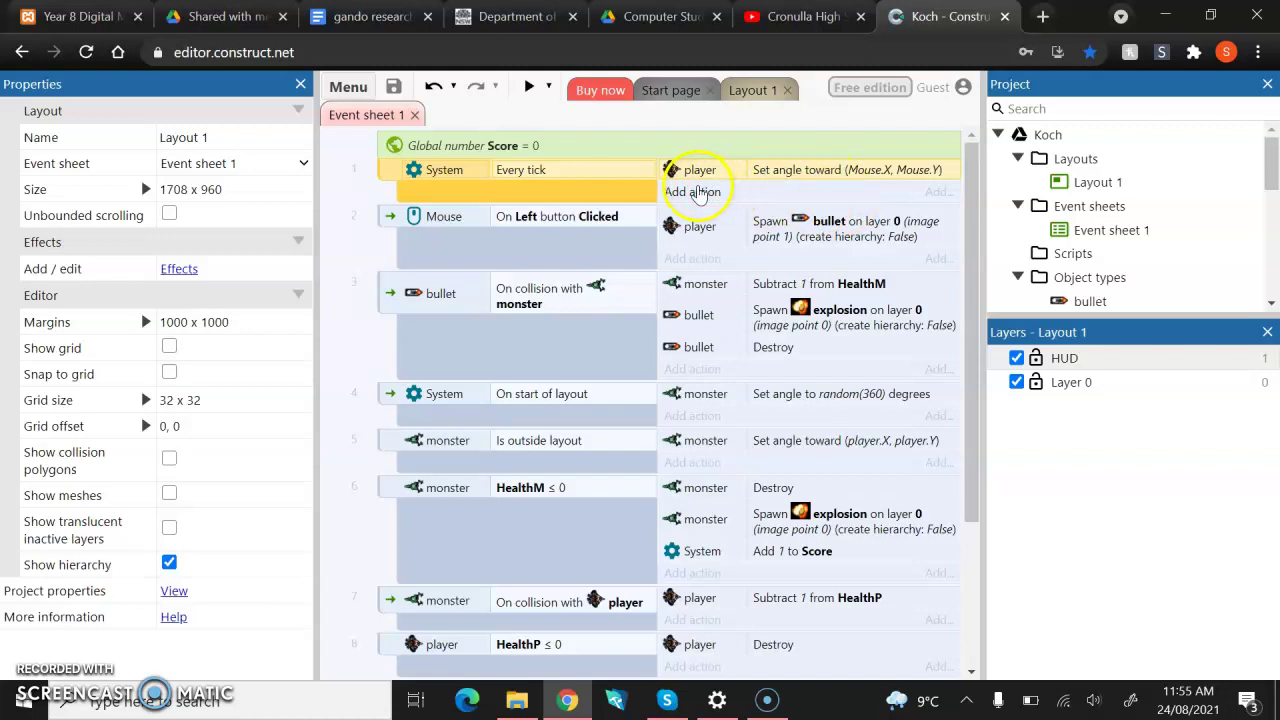
pyautogui.click(693, 192)
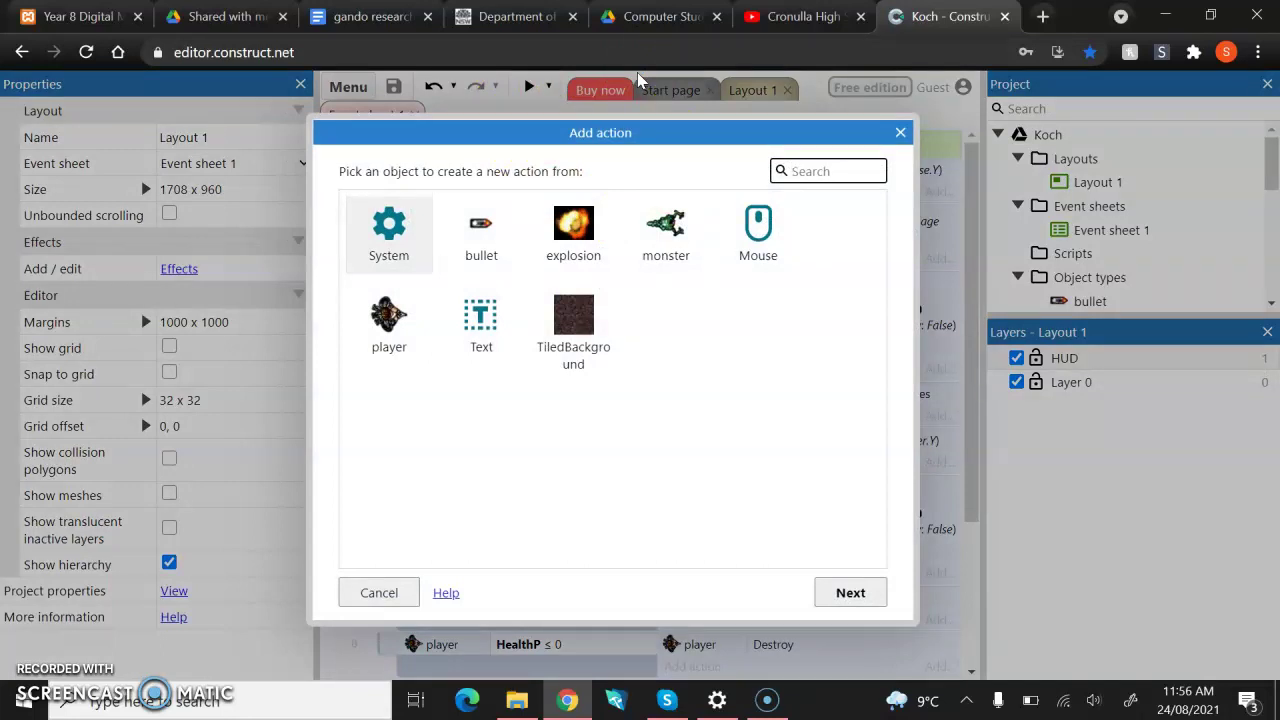
pyautogui.doubleClick(484, 338)
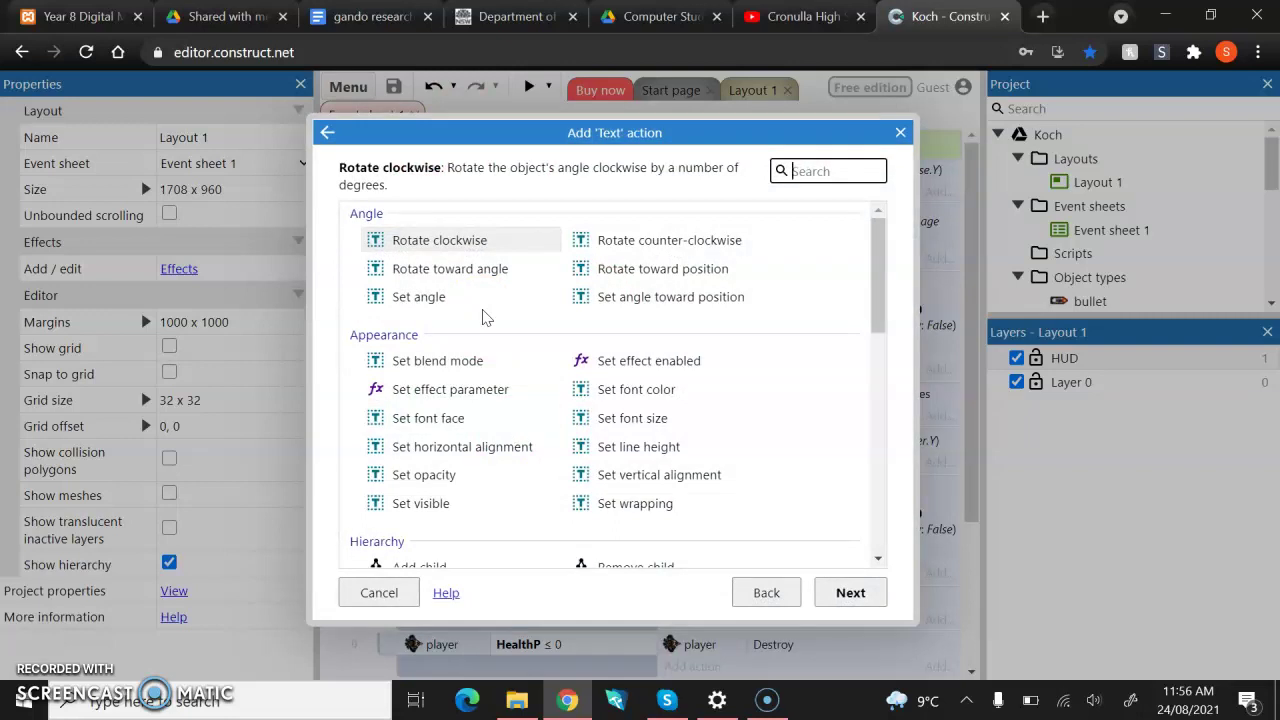
pyautogui.write('set text')
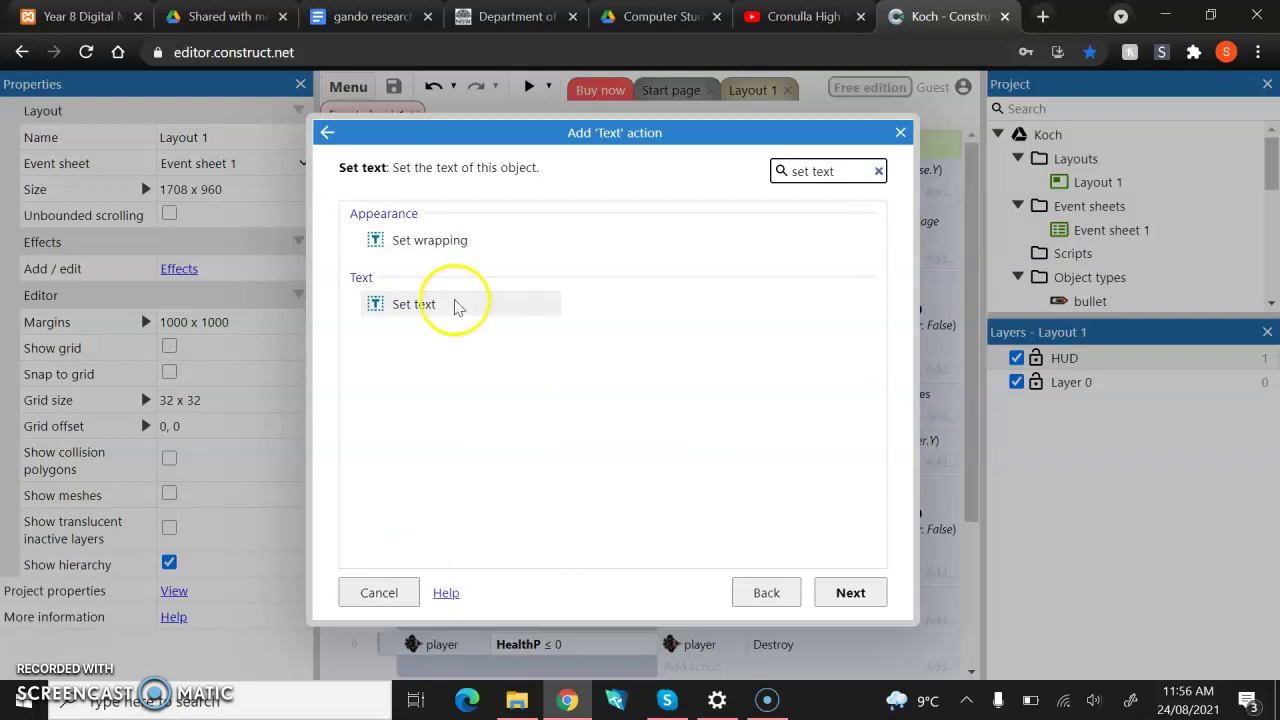
pyautogui.doubleClick(451, 303)
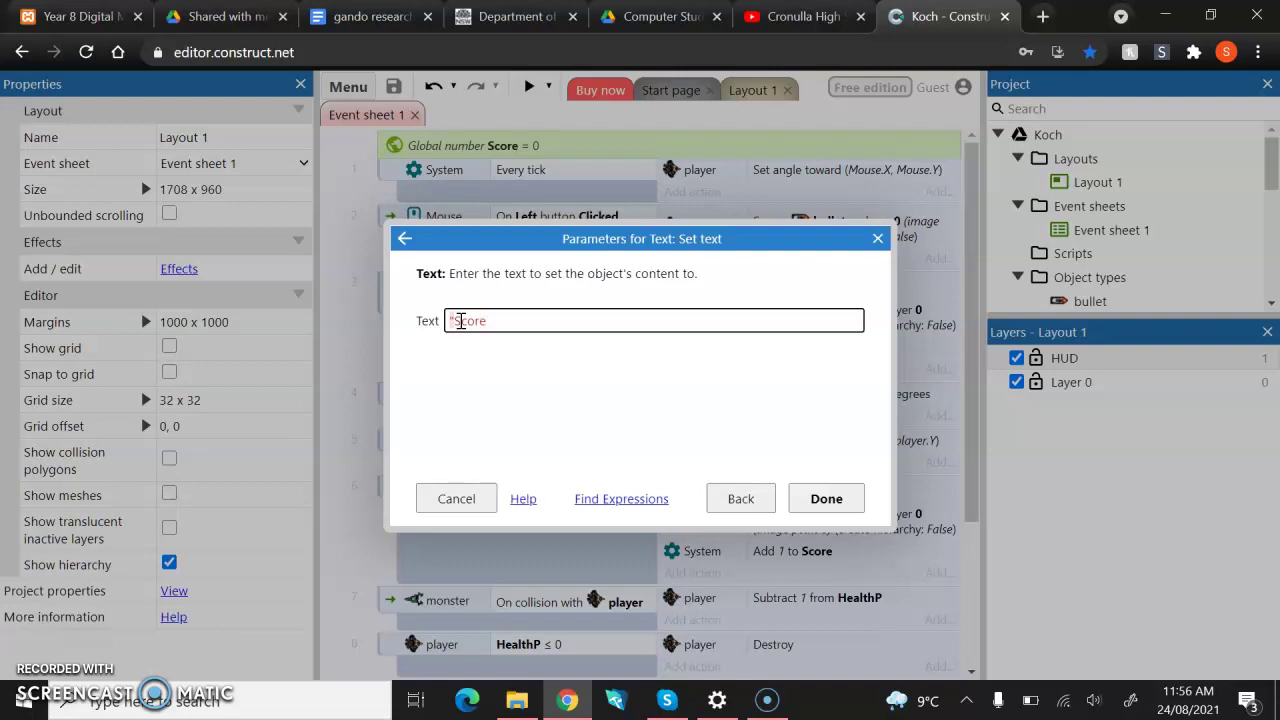
# - Set the action's text expression to "Score: " & Score, confirm it, and save the project
pyautogui.click(505, 324)
pyautogui.write('Score')
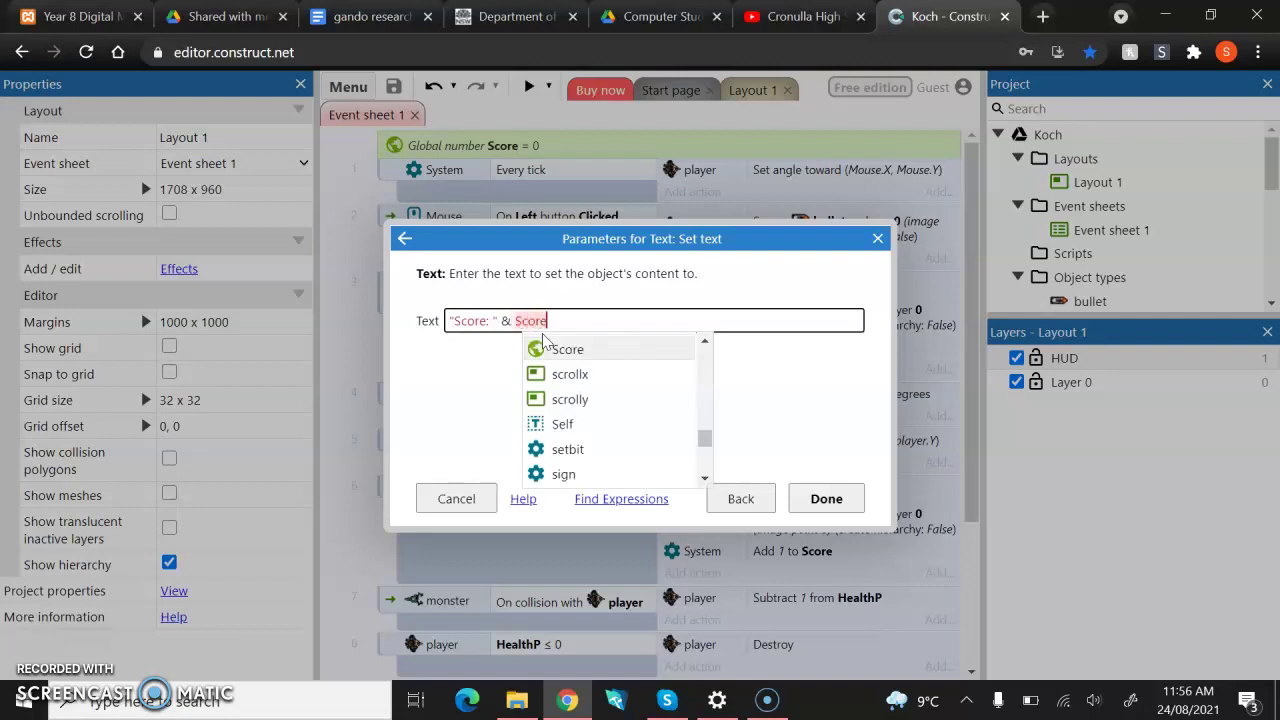
pyautogui.click(546, 351)
pyautogui.click(545, 352)
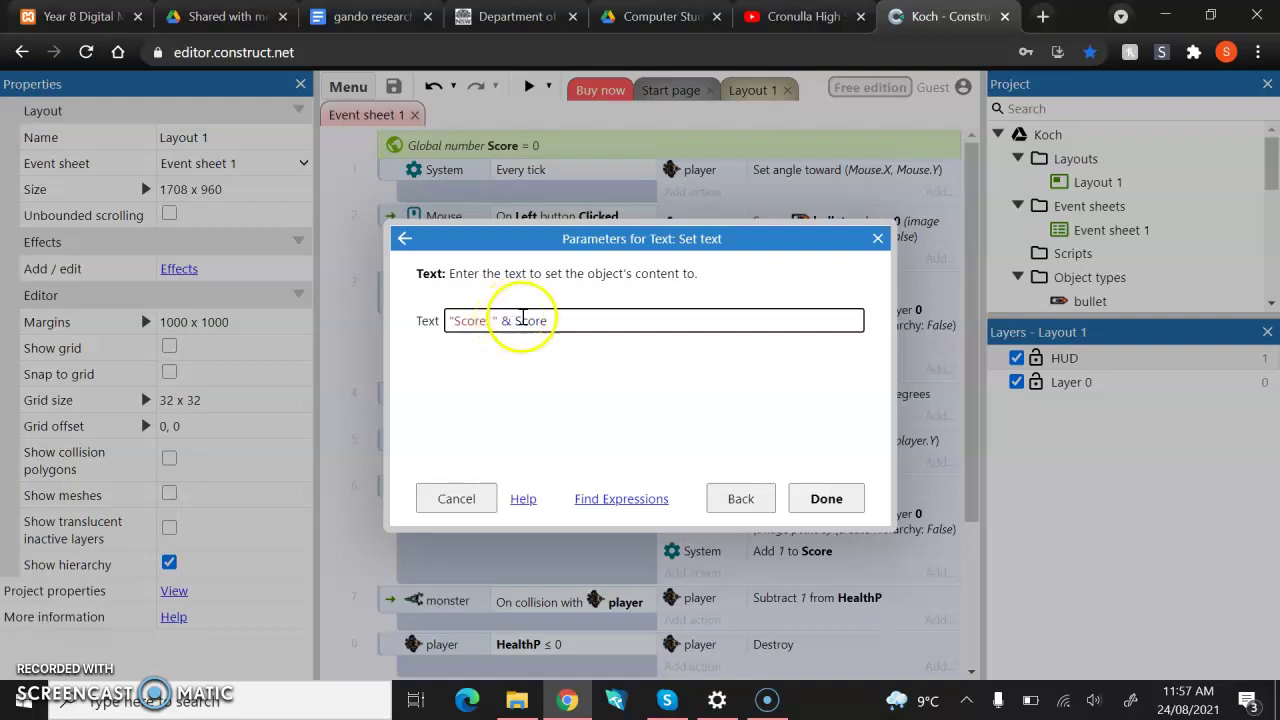
pyautogui.click(560, 324)
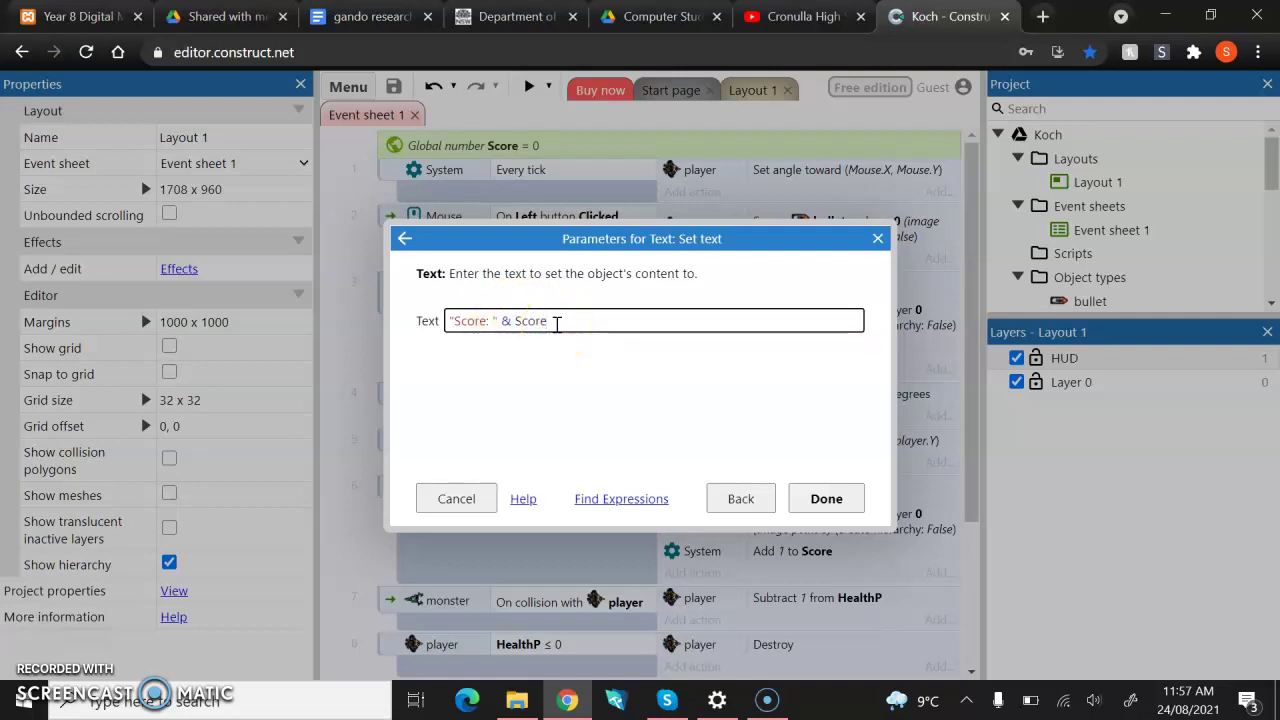
pyautogui.click(824, 499)
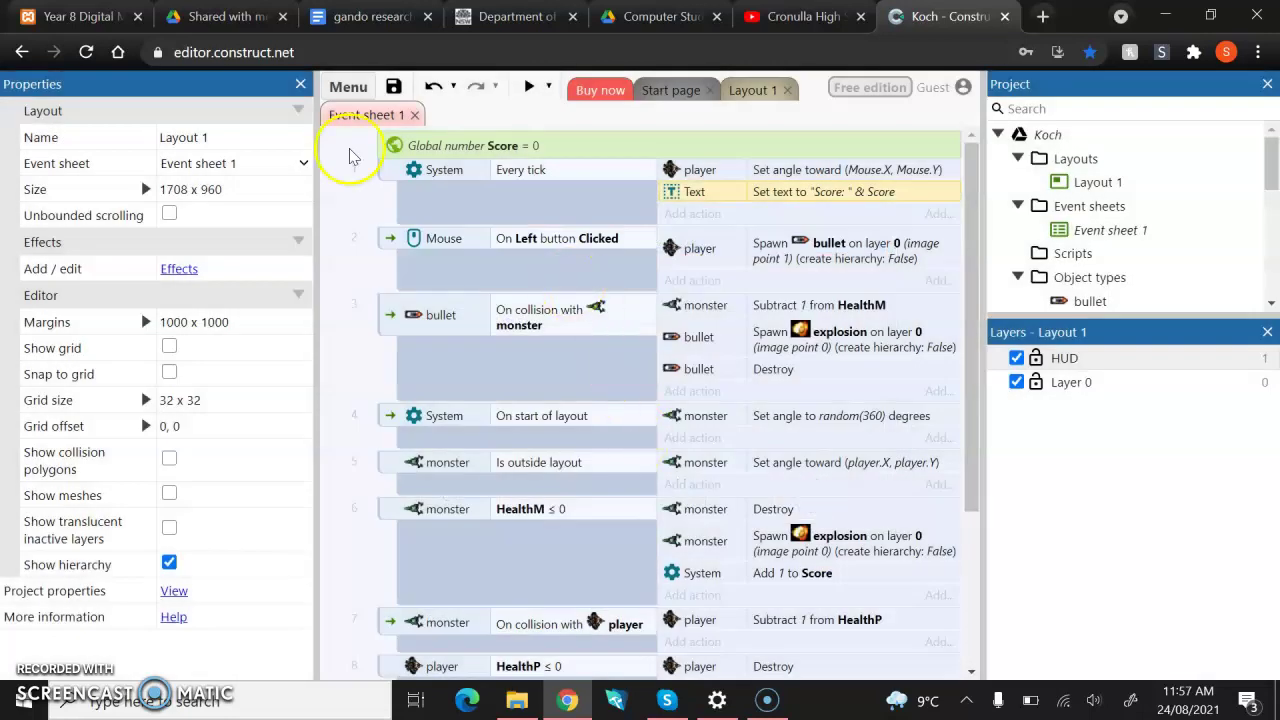
pyautogui.click(392, 88)
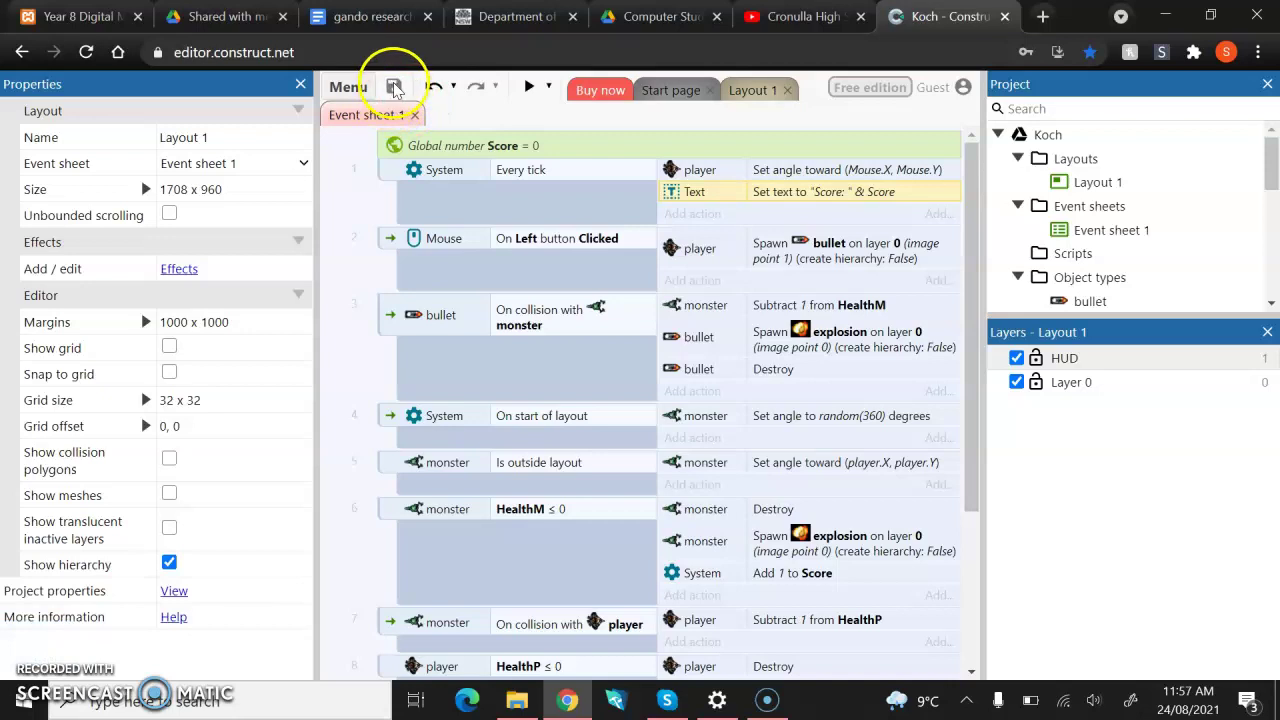
# - Preview the game, move the player and shoot monsters to check the HUD score, and close the preview
pyautogui.click(529, 86)
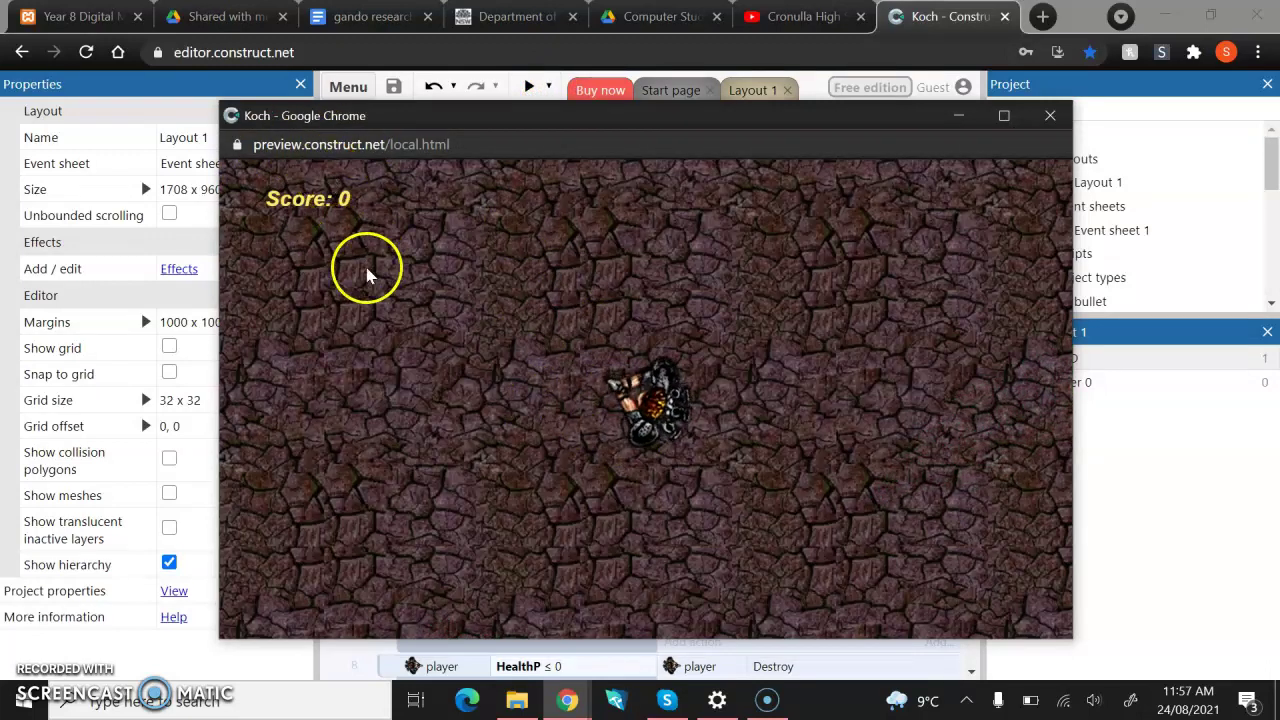
pyautogui.click(381, 432)
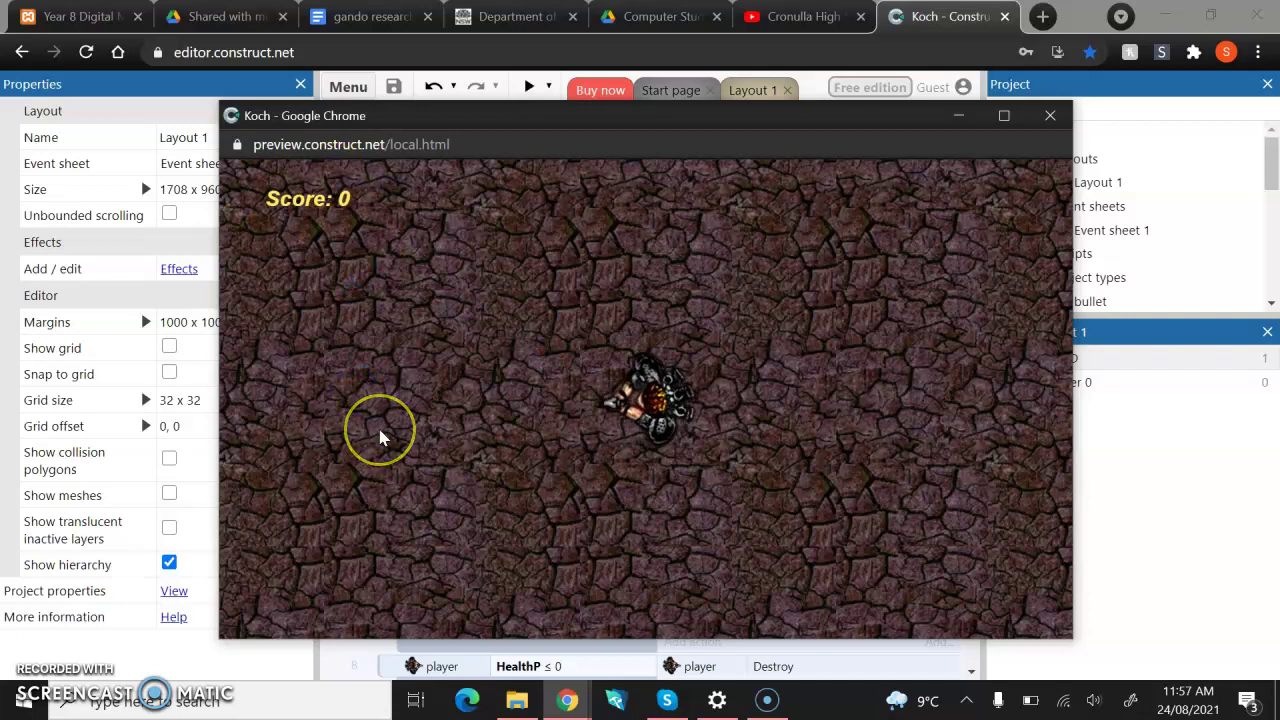
pyautogui.press('Down')
pyautogui.press('Right')
pyautogui.click(266, 580)
pyautogui.click(293, 463)
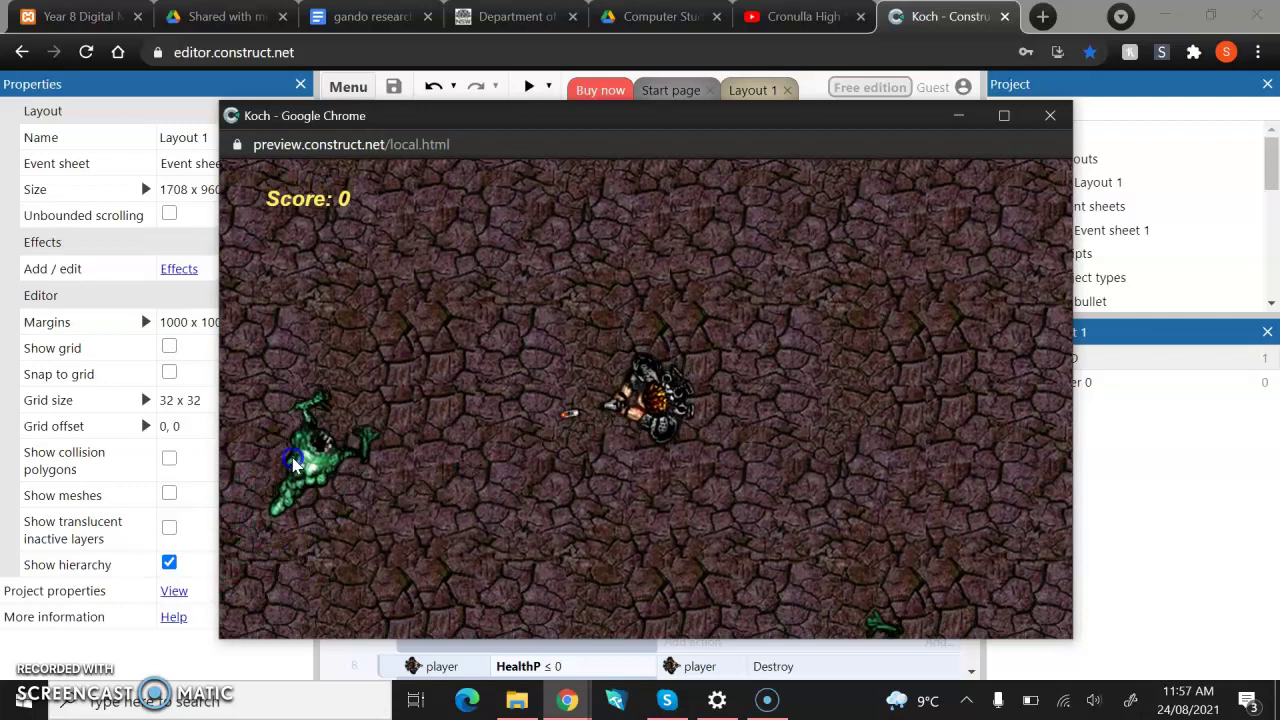
pyautogui.click(387, 375)
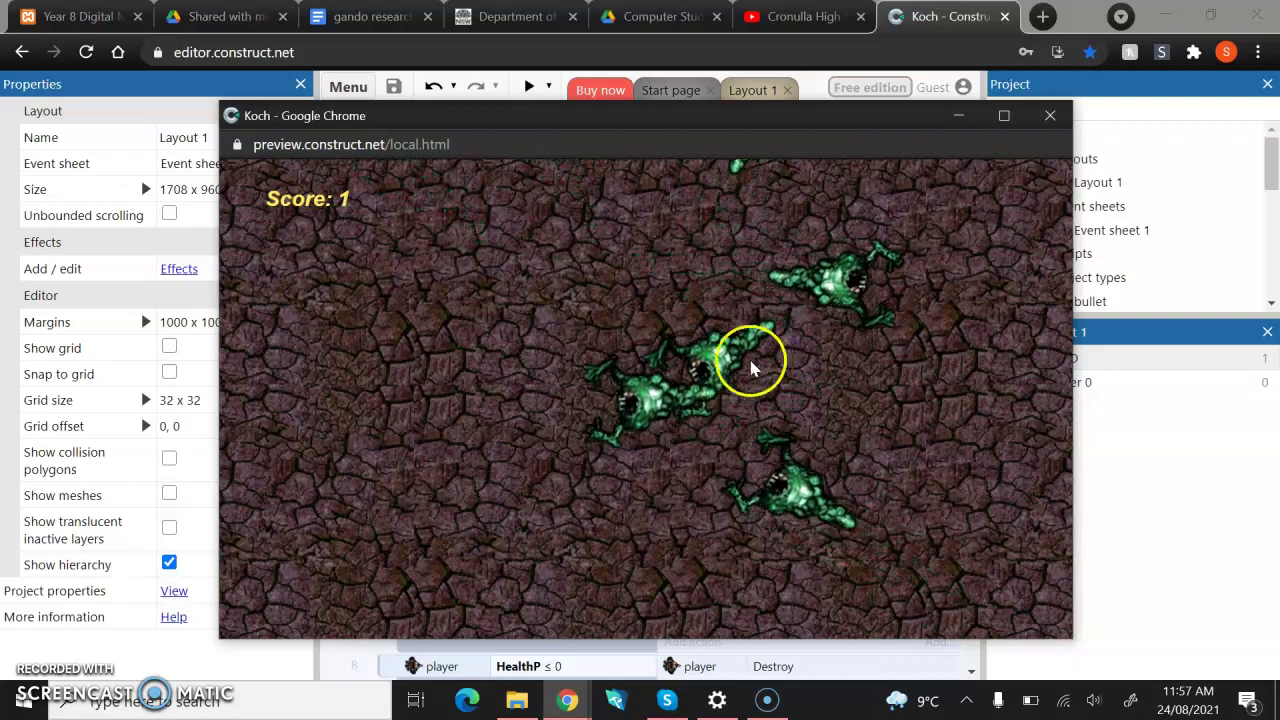
pyautogui.click(686, 379)
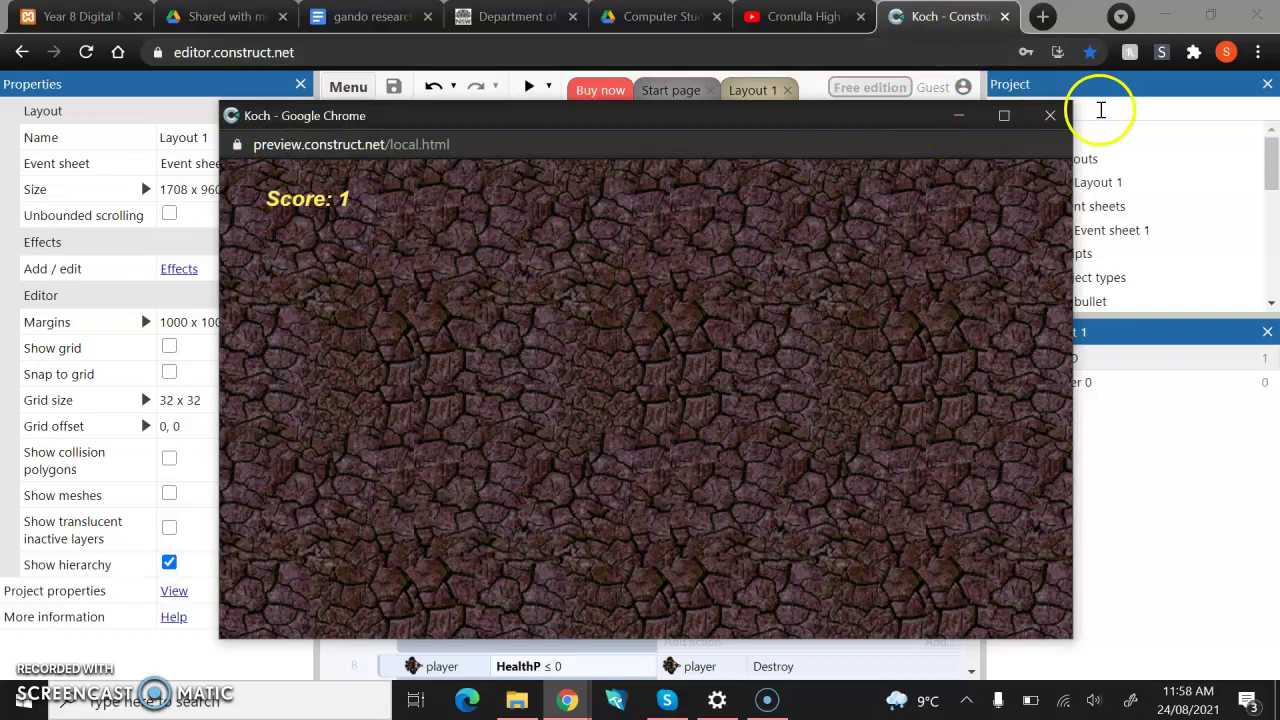
pyautogui.click(1054, 120)
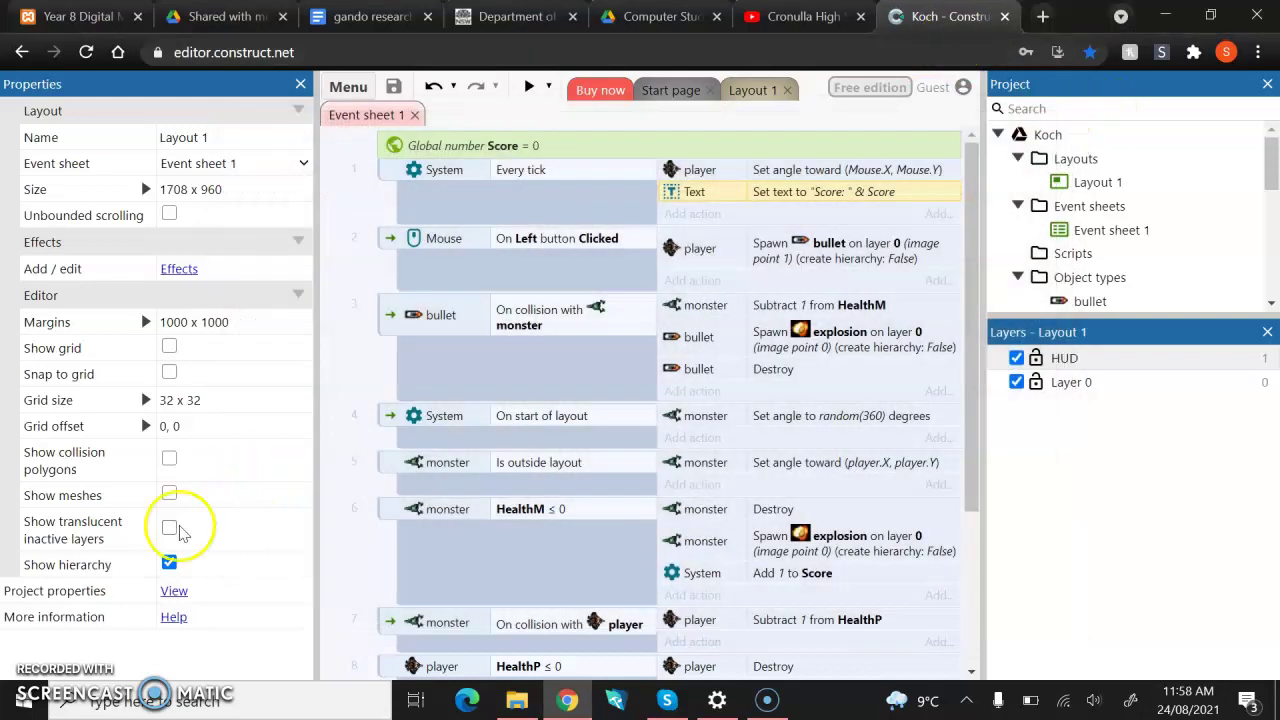